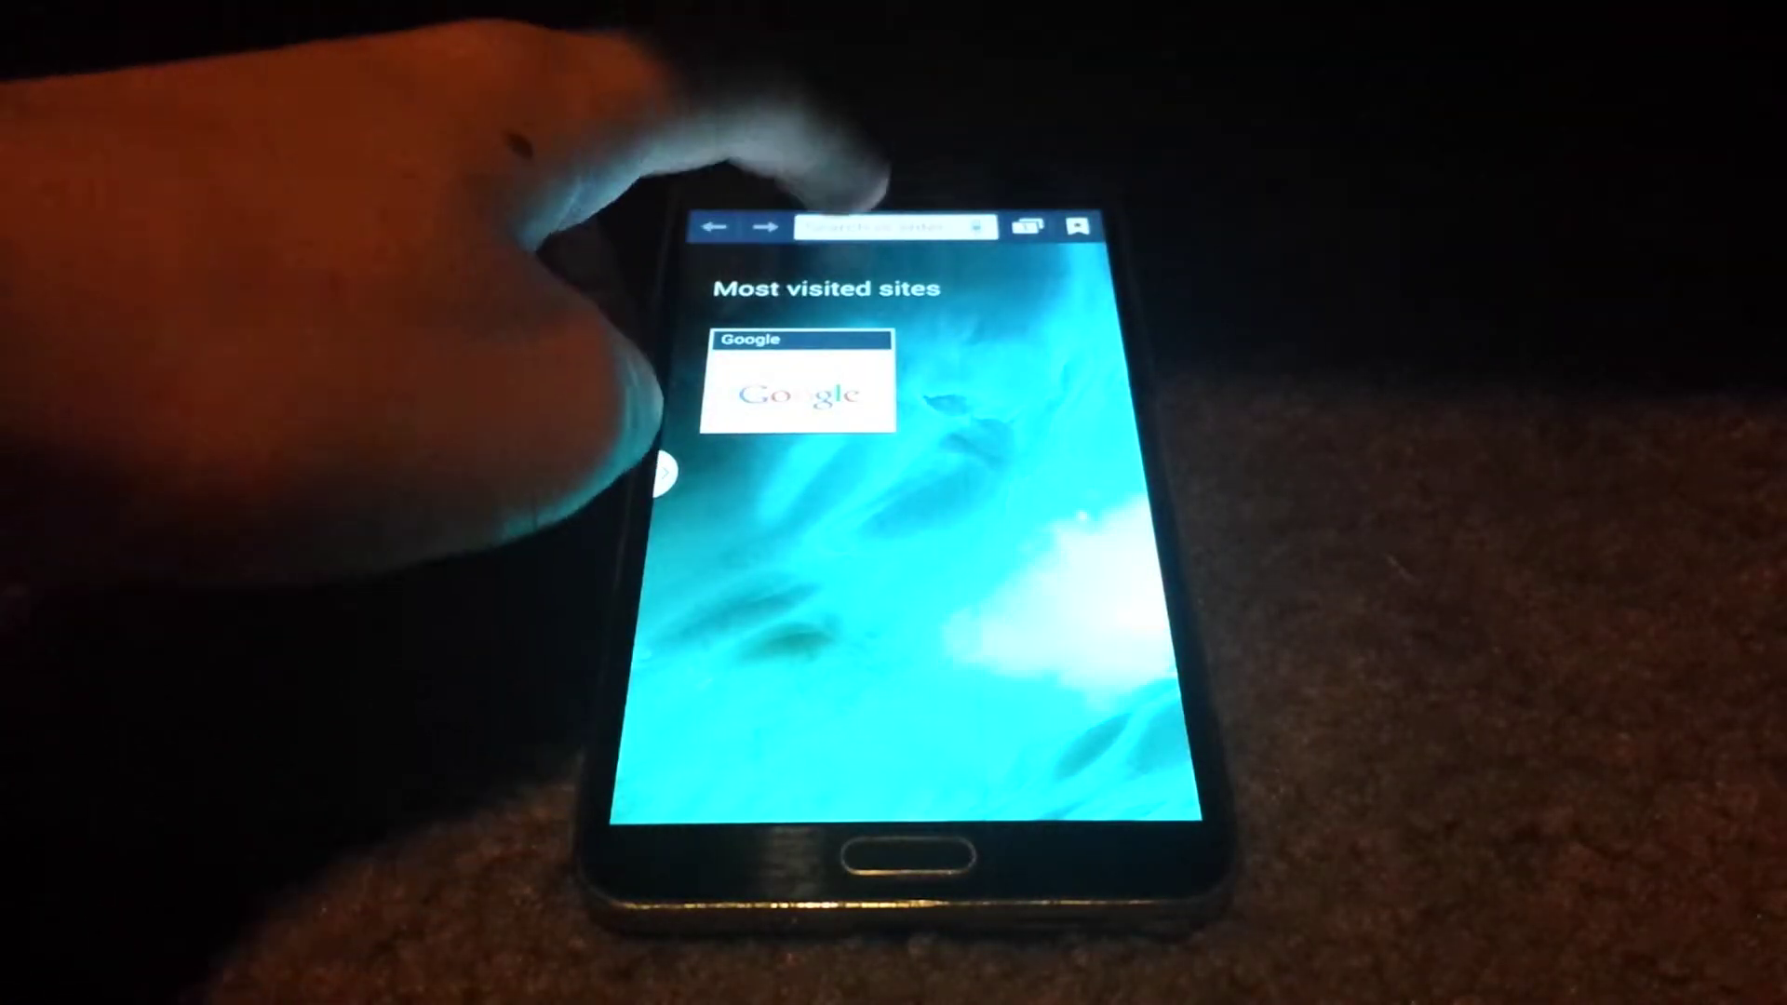
Find towelroot.com through a Google search and open the downloaded tr.apk from notifications
click(699, 280)
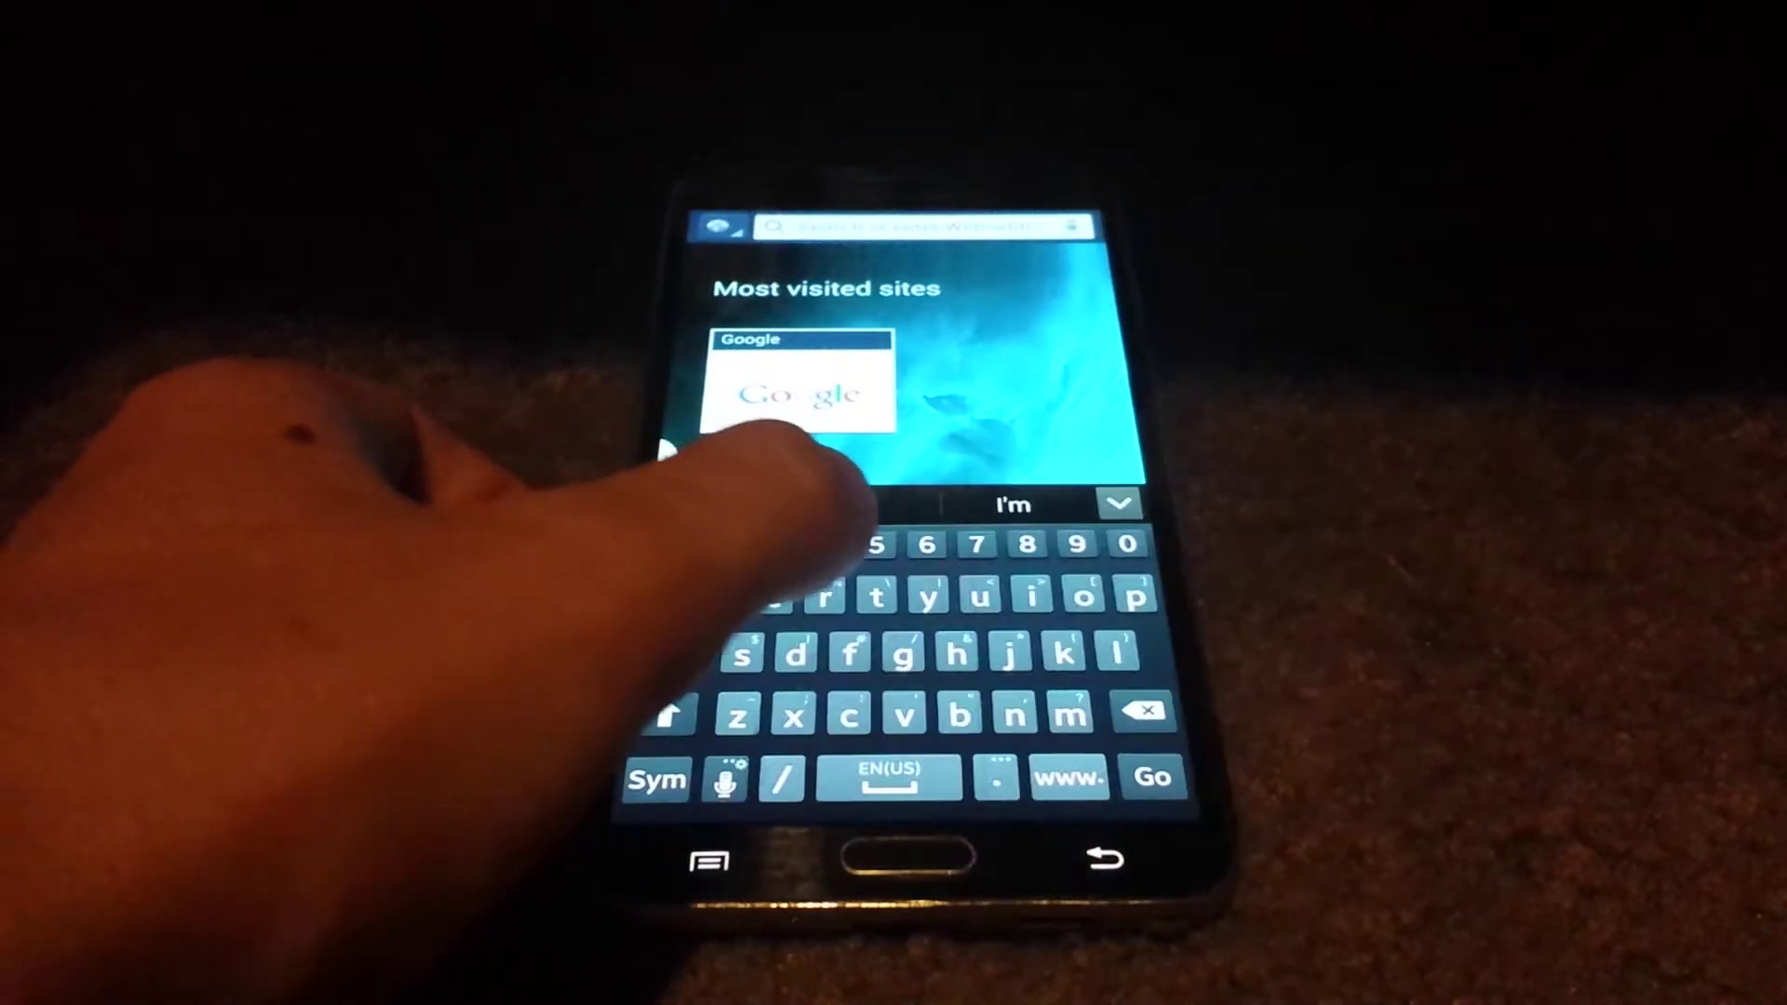
text(to)
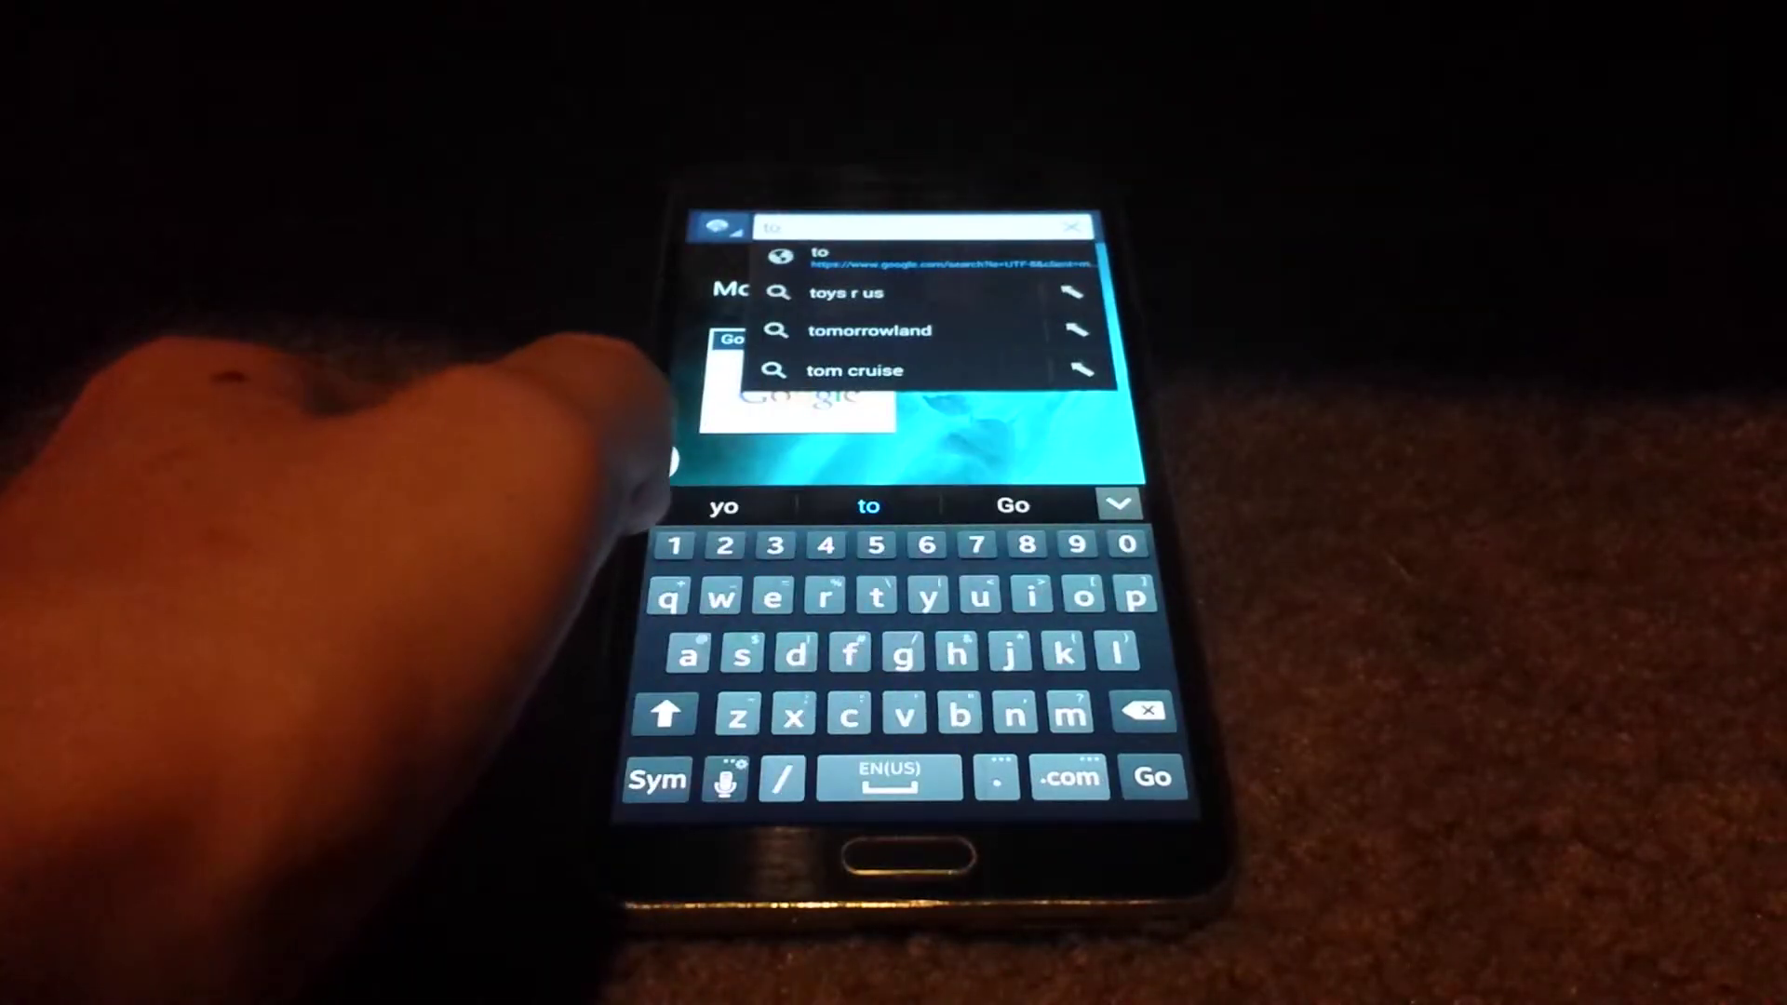
text(welroot)
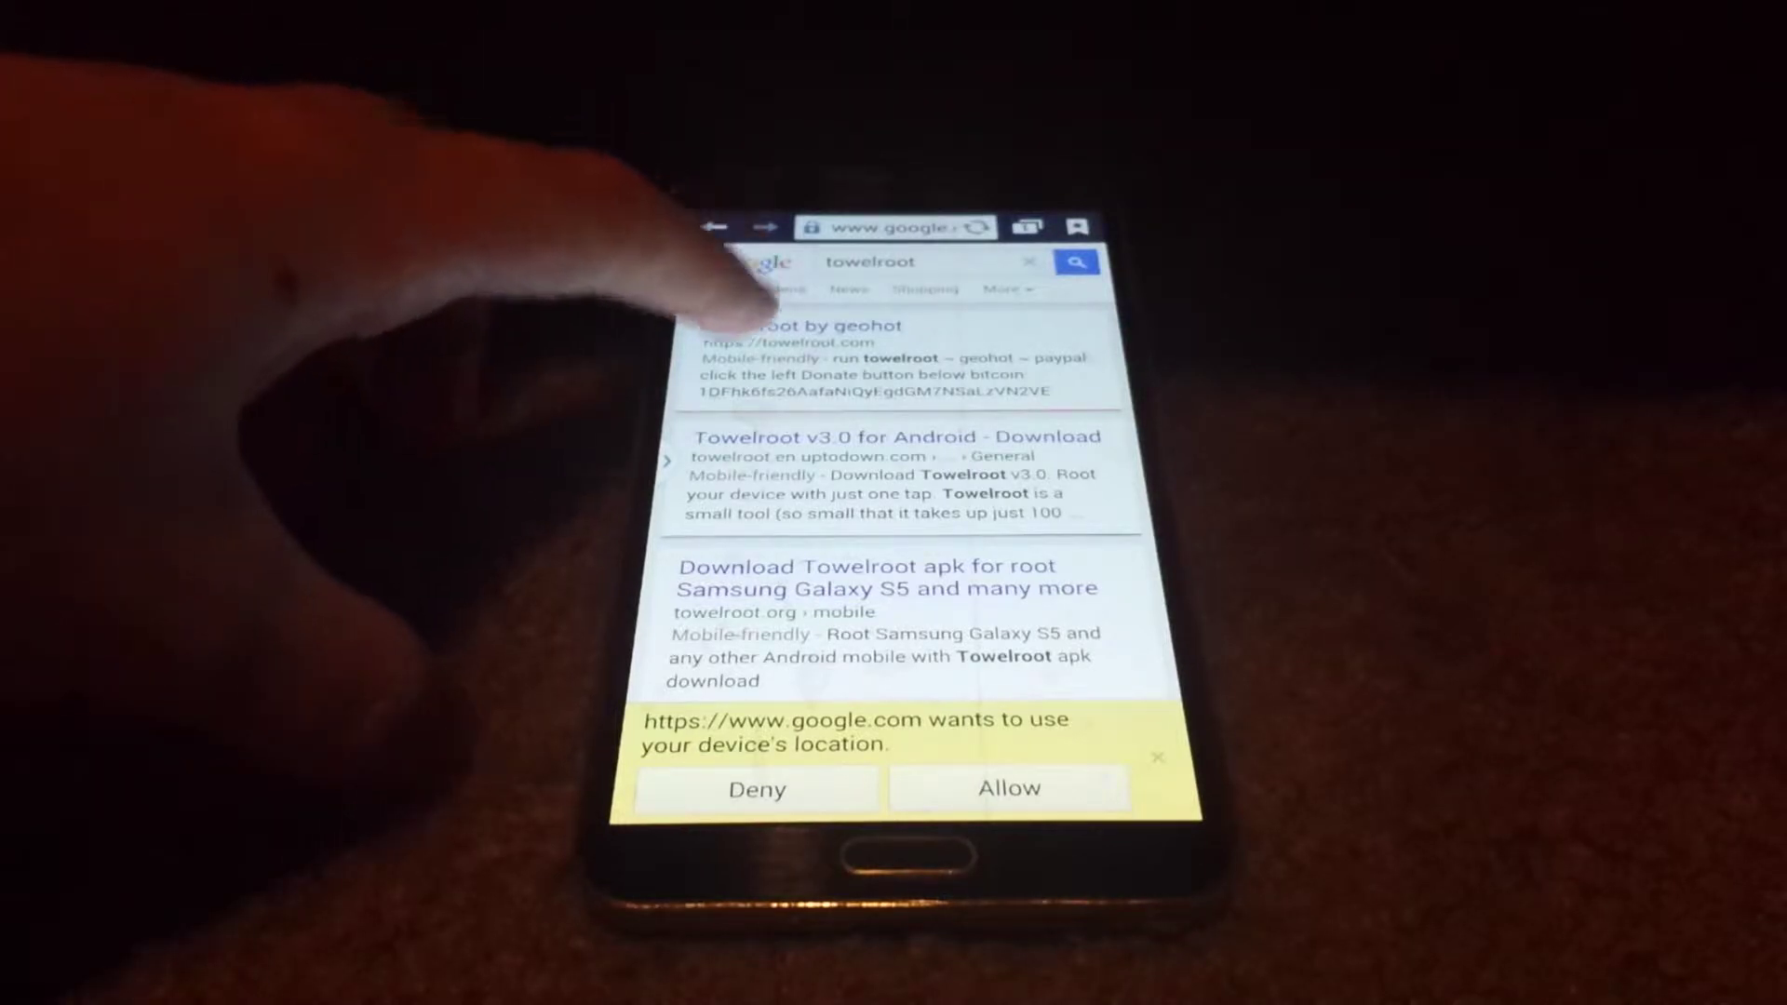
click(802, 325)
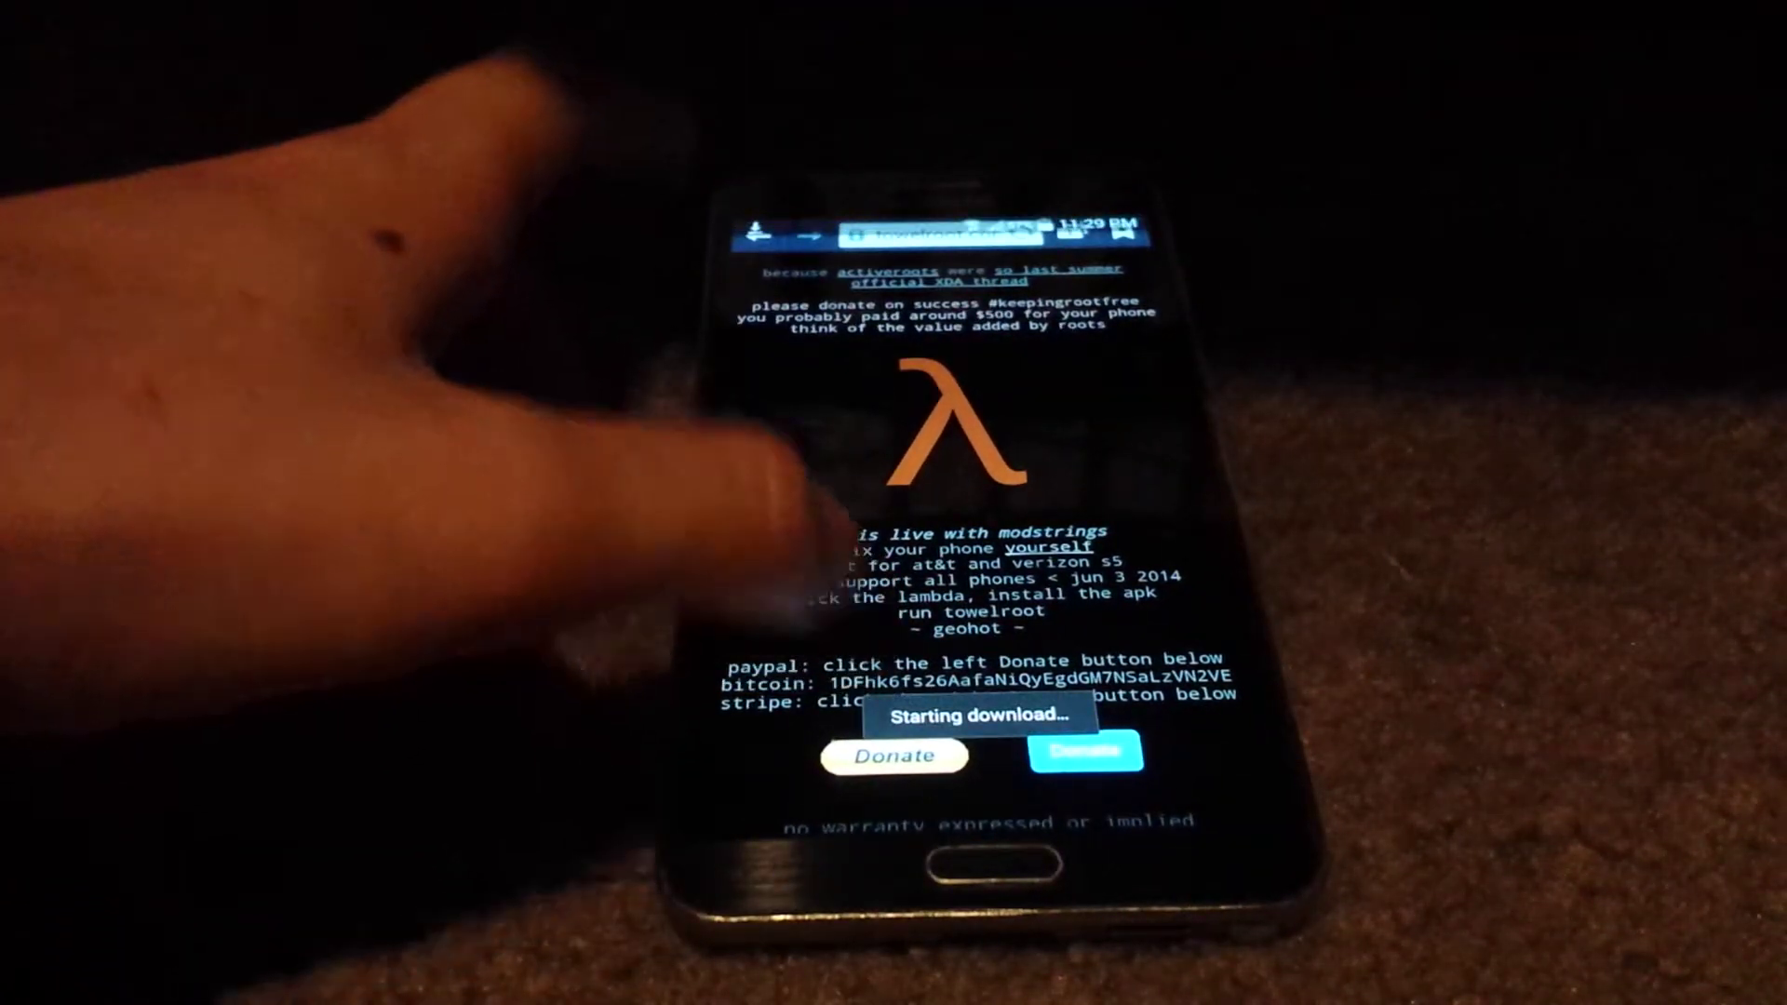
drag(895, 209, 844, 314)
click(783, 391)
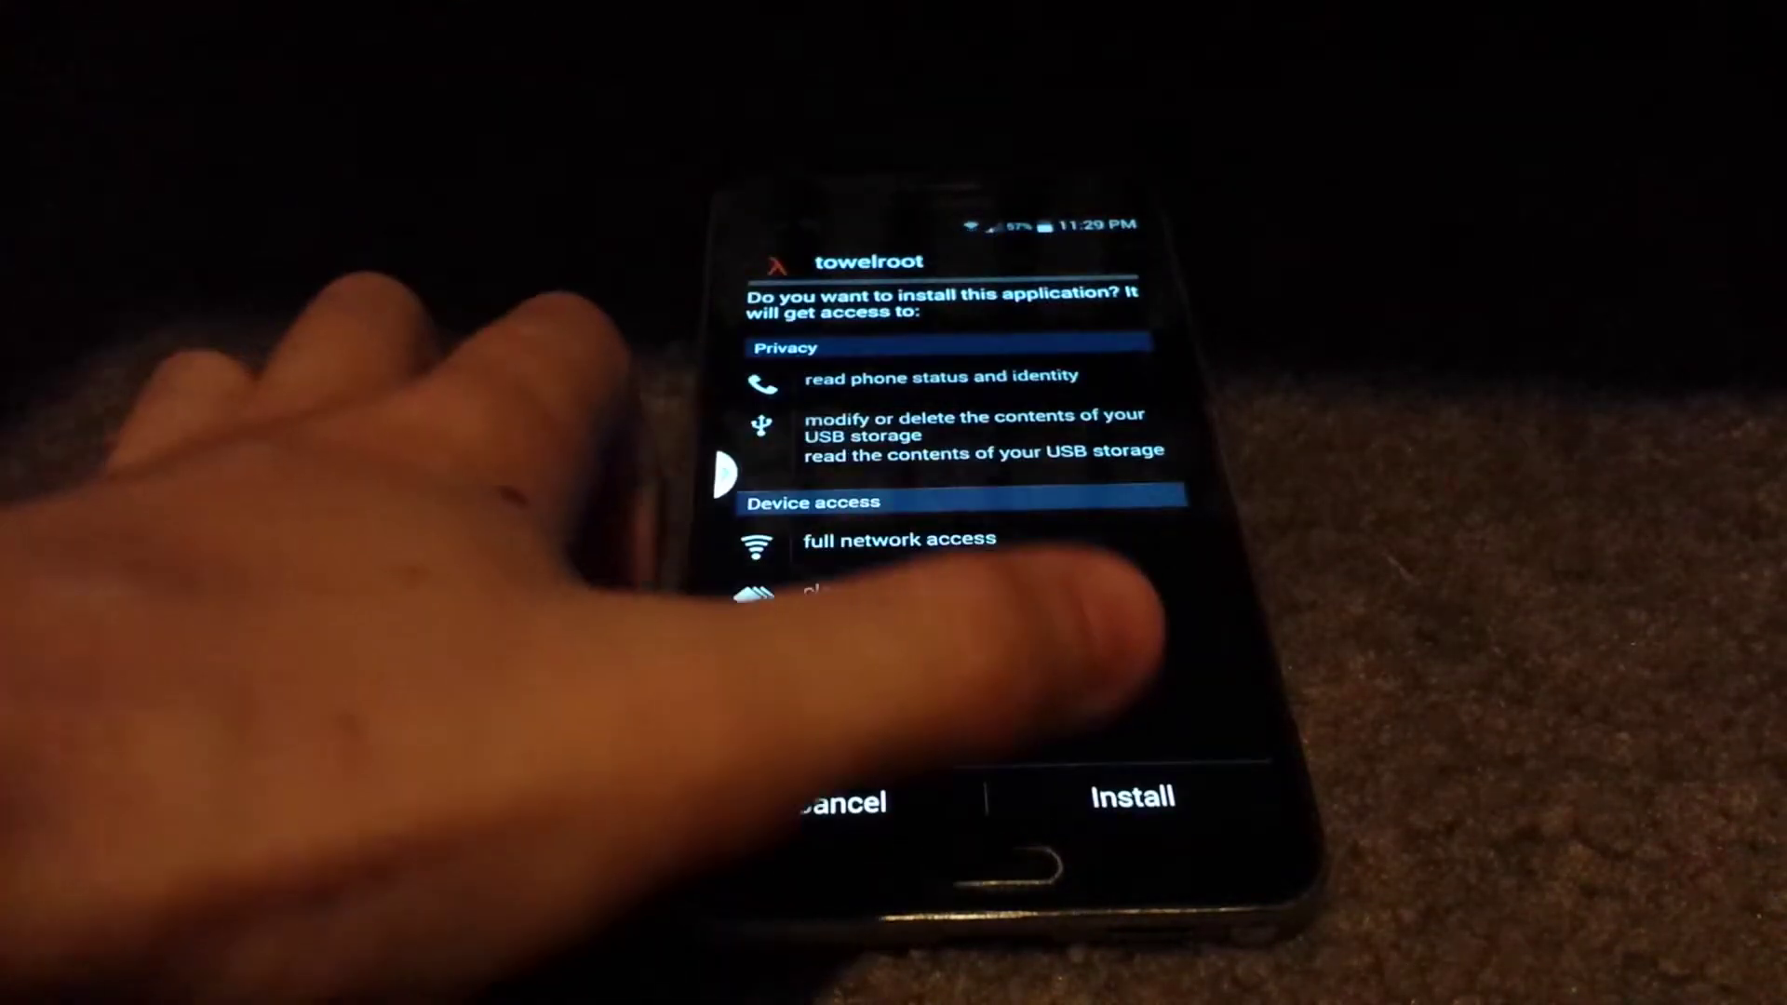
Install towelroot despite the security warning and Lookout riskware alert, then launch it
click(1129, 798)
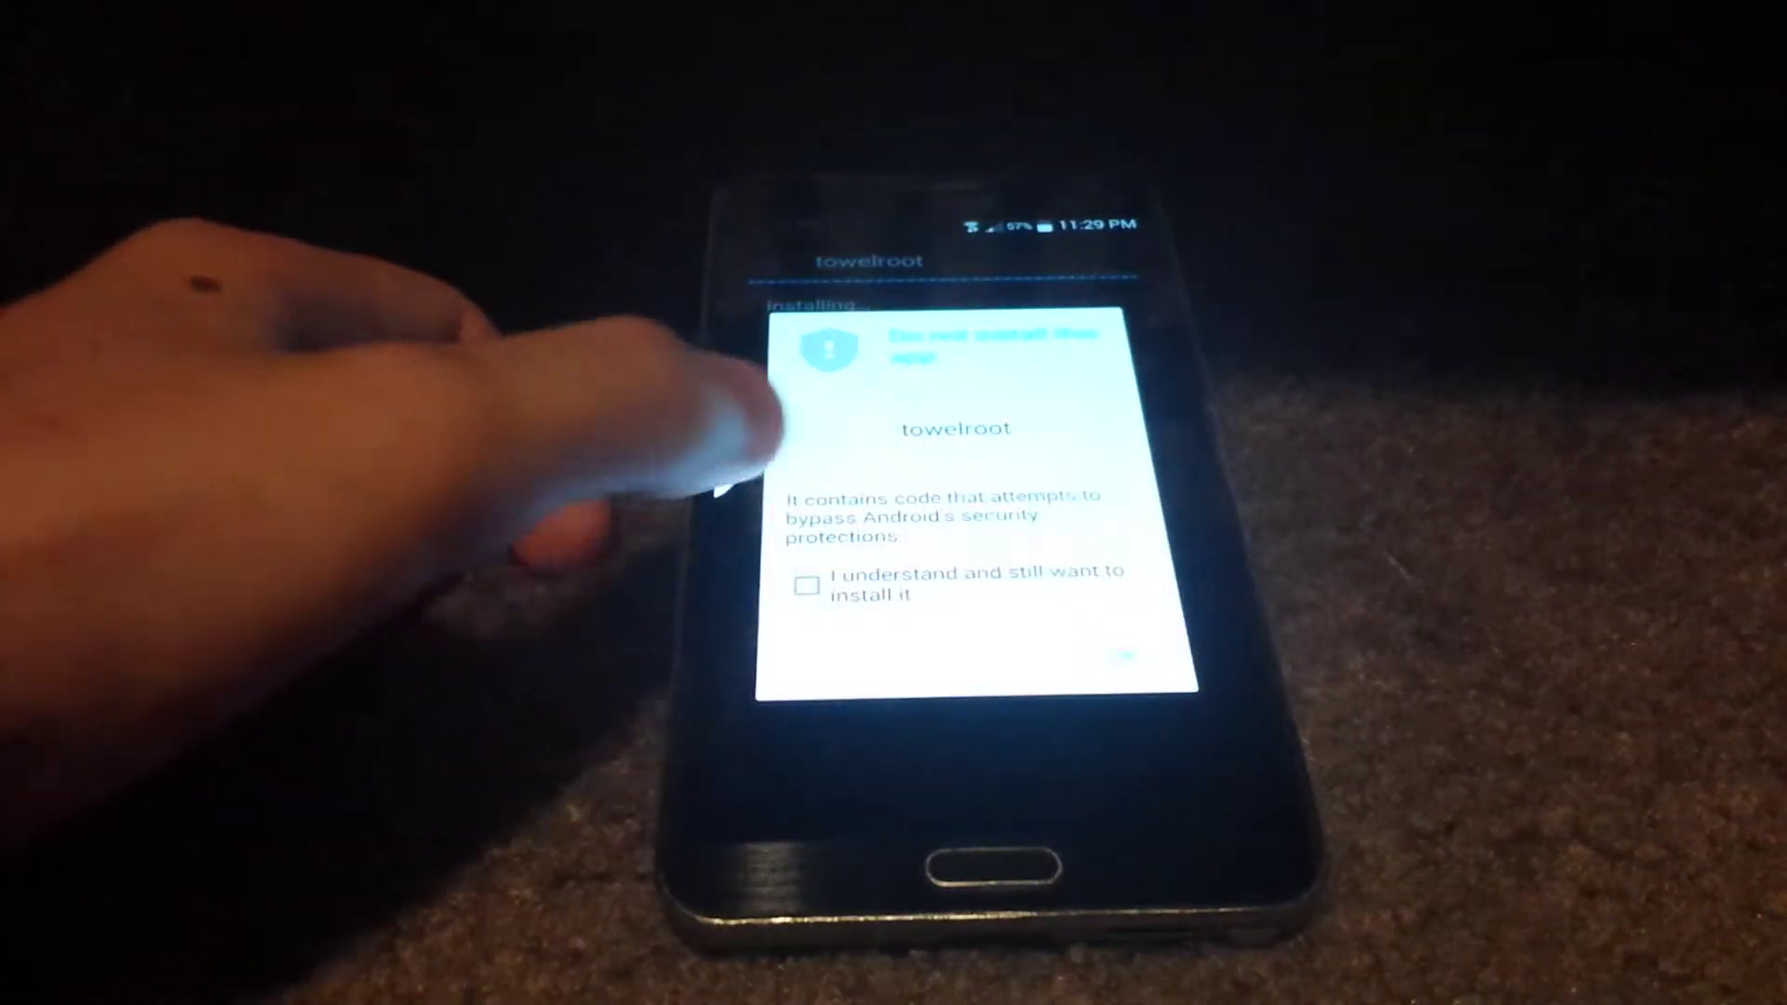
click(806, 586)
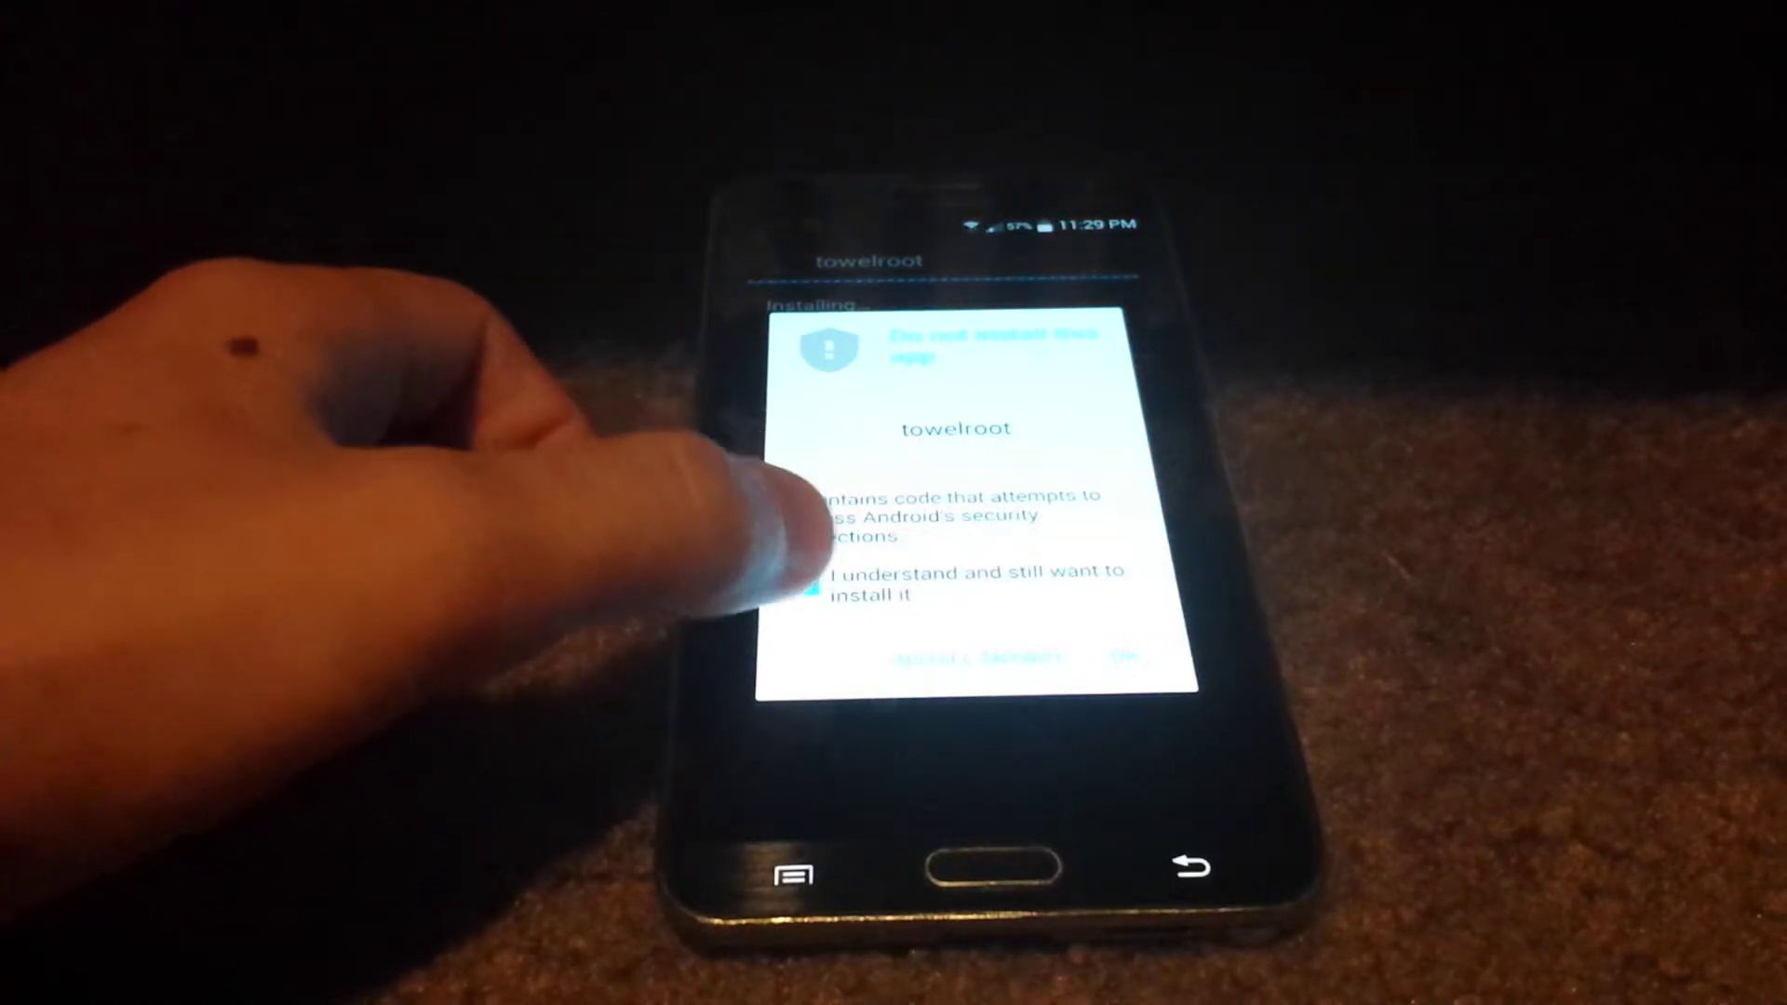
click(1122, 654)
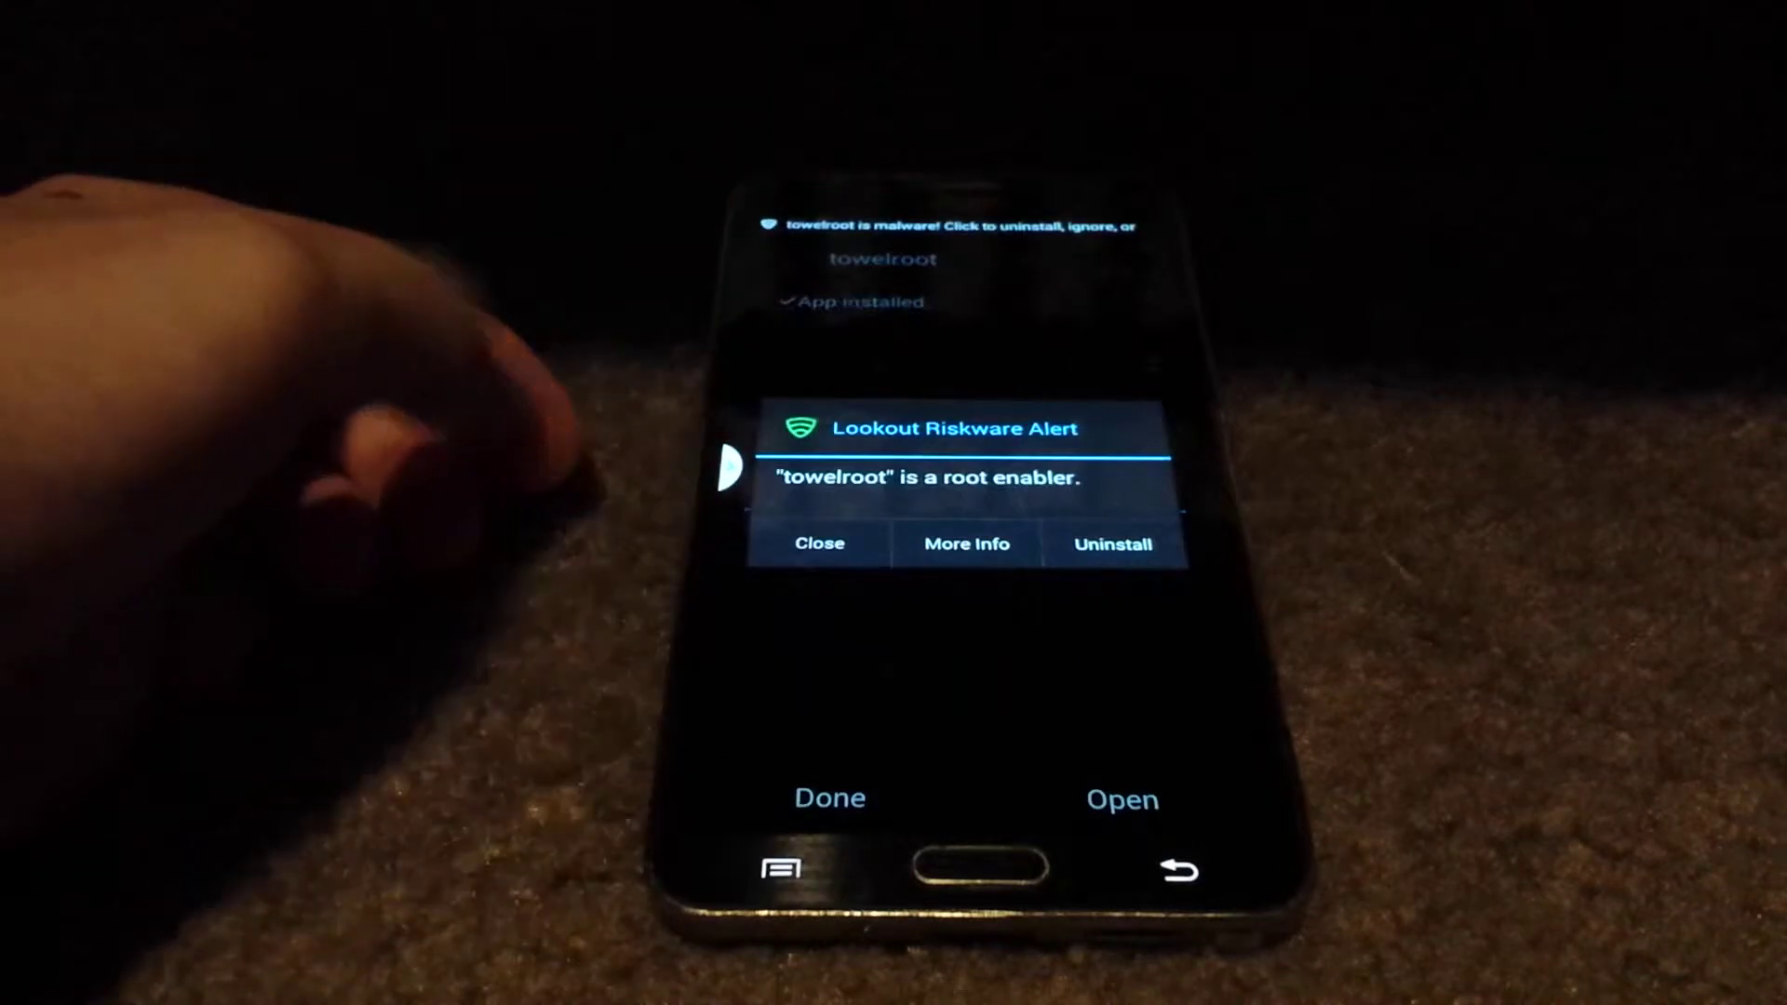
click(818, 540)
click(1123, 800)
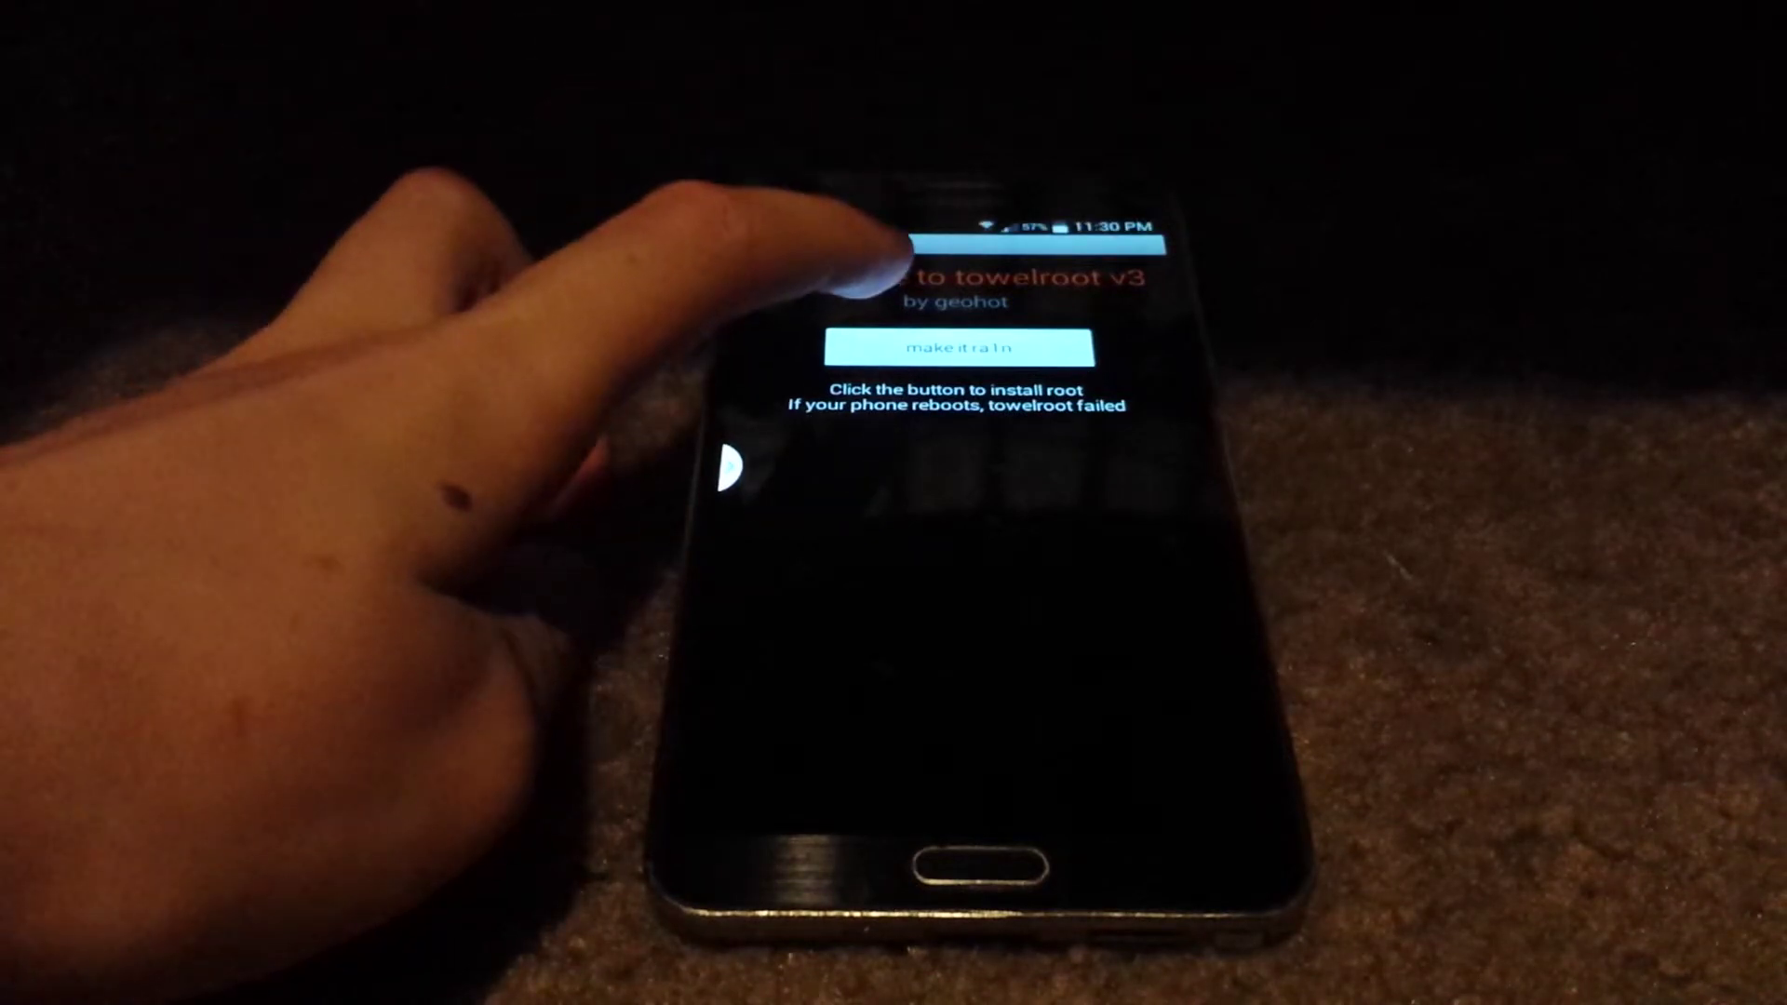
Run towelroot's 'make it ra1n' exploit, then return to the home screen
click(959, 346)
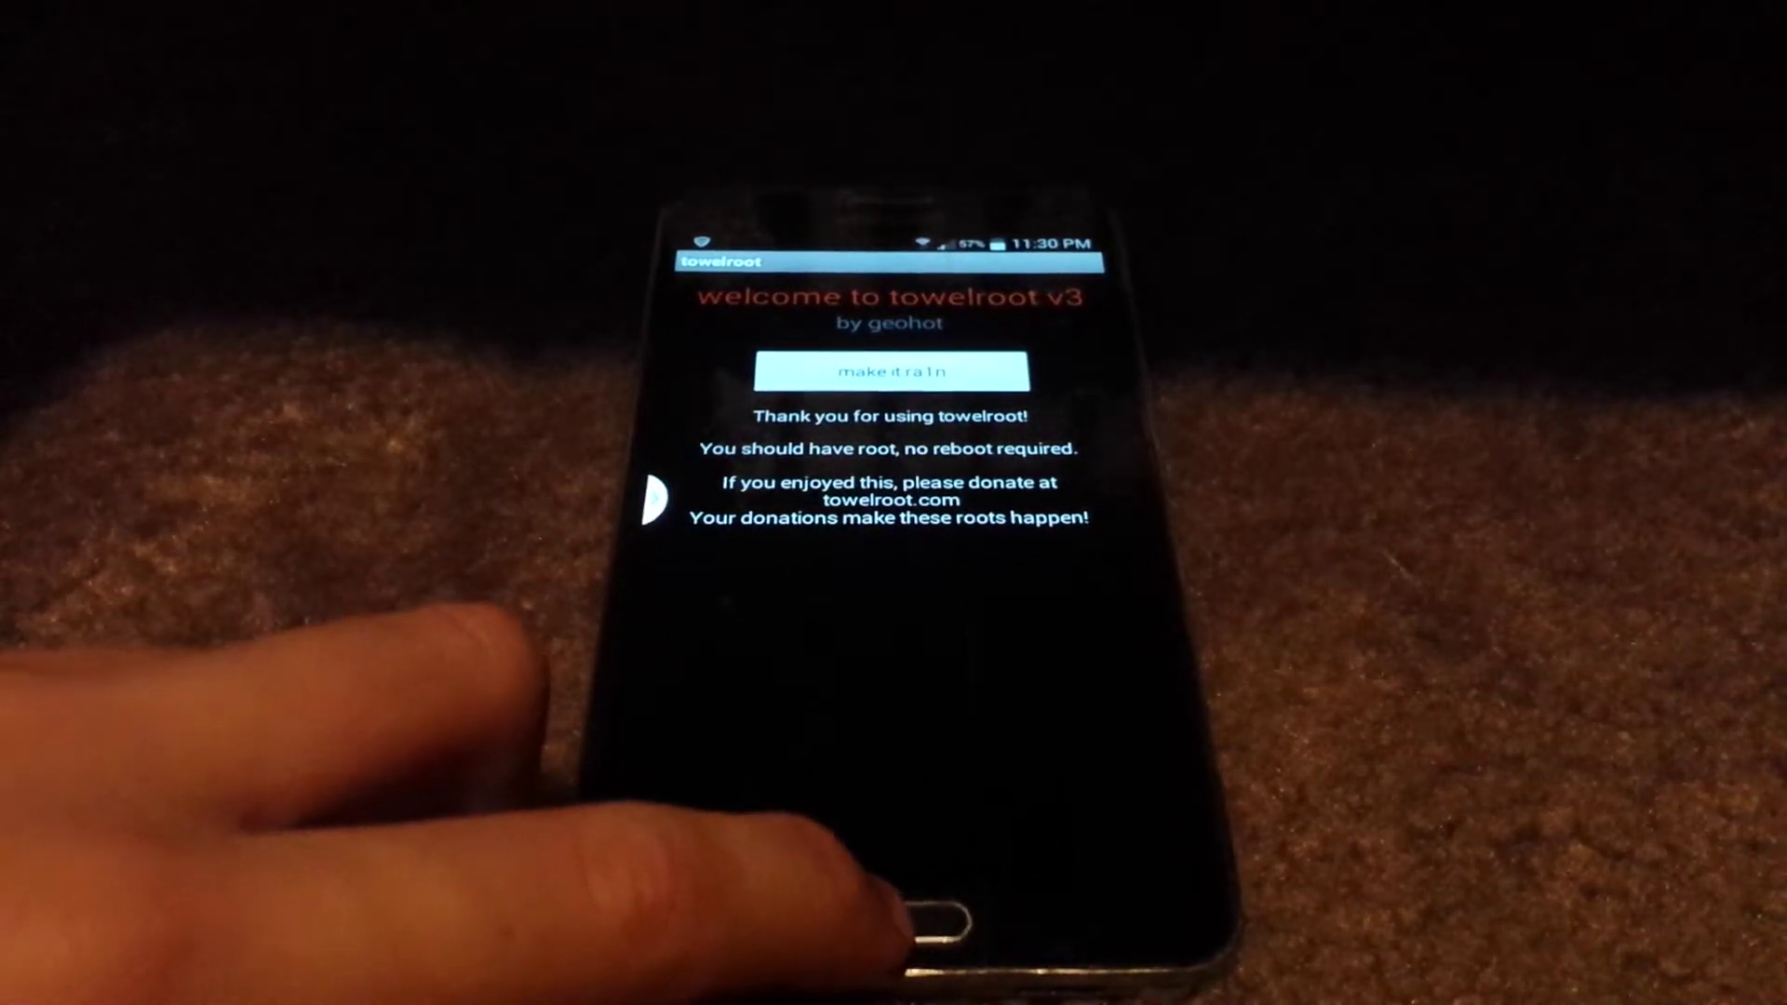
click(933, 922)
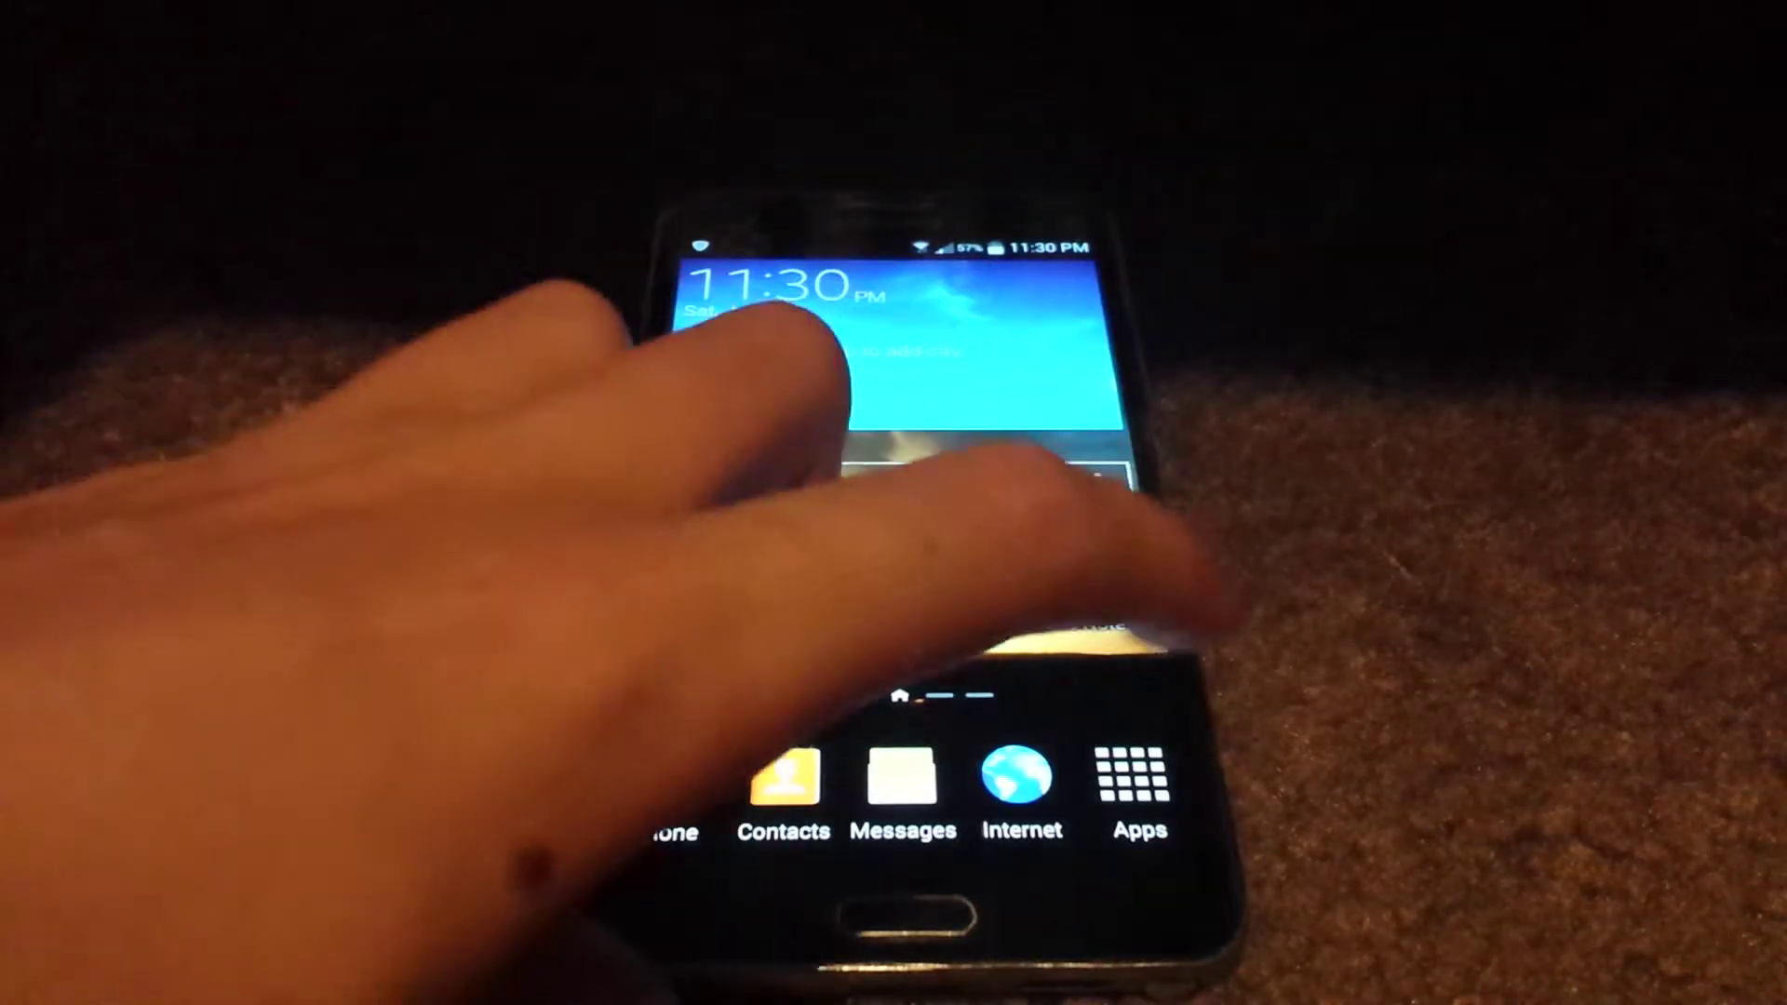
Launch Play Store from Apps, search for 'supersu' and start installing SuperSU
click(1131, 776)
click(942, 664)
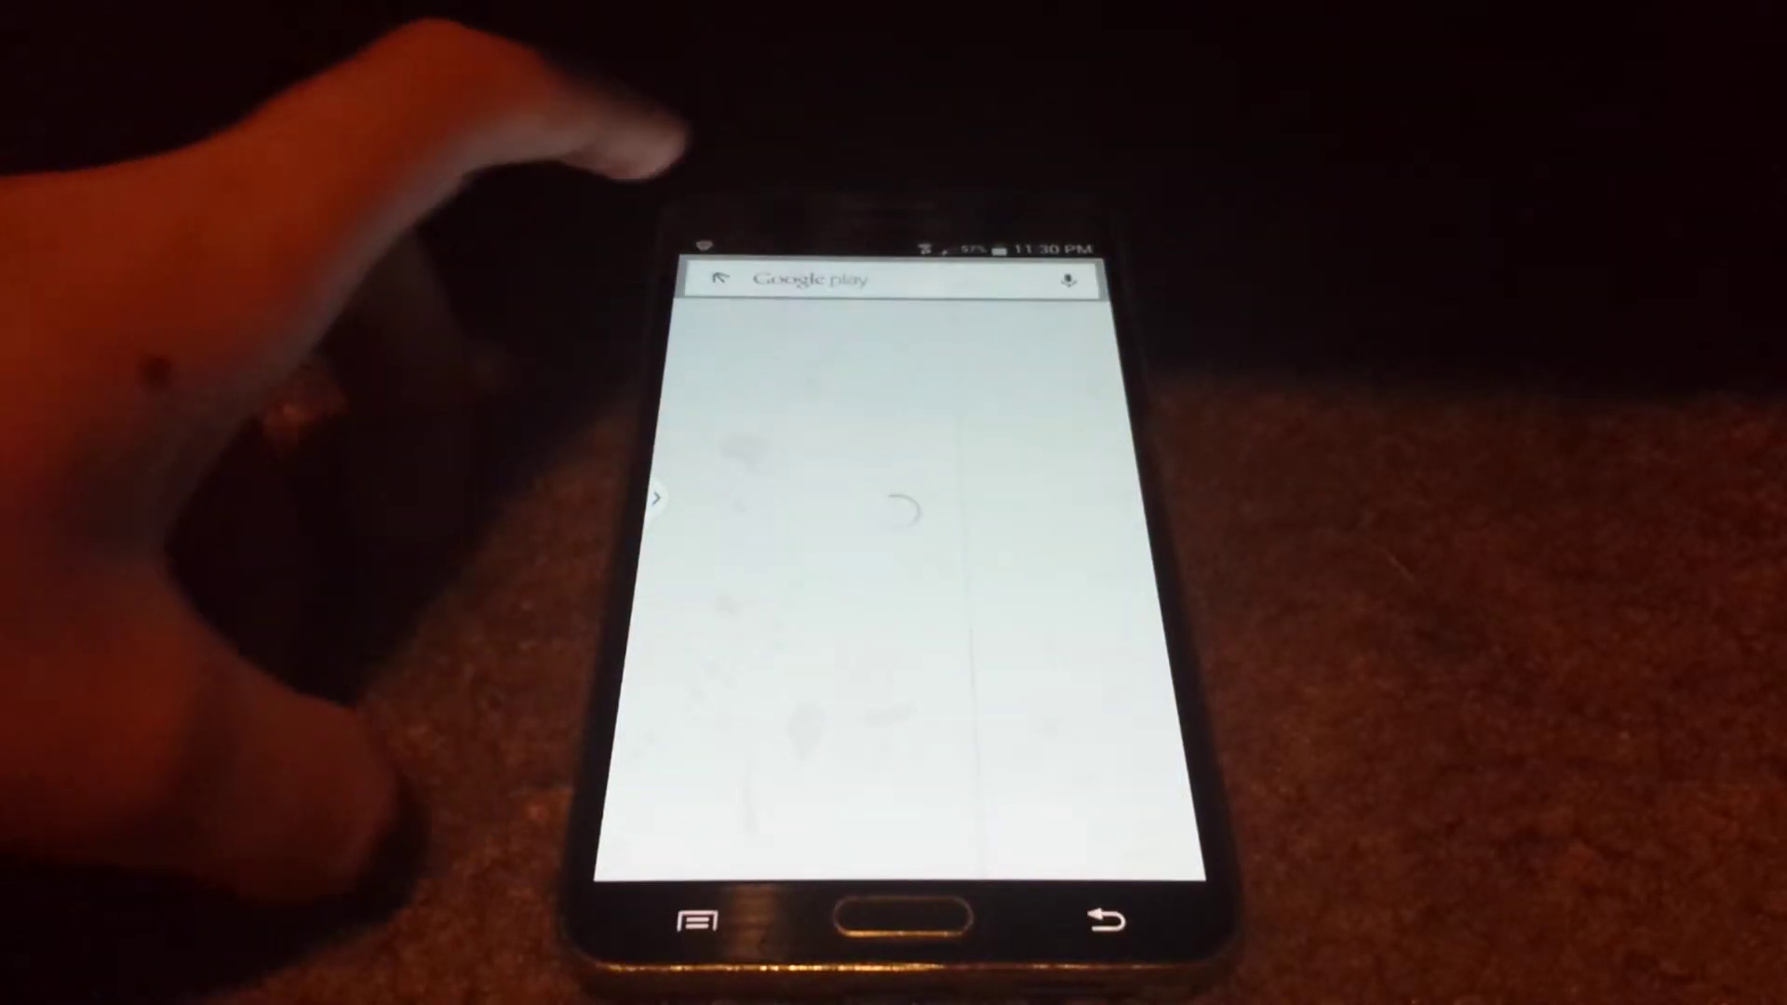
click(825, 279)
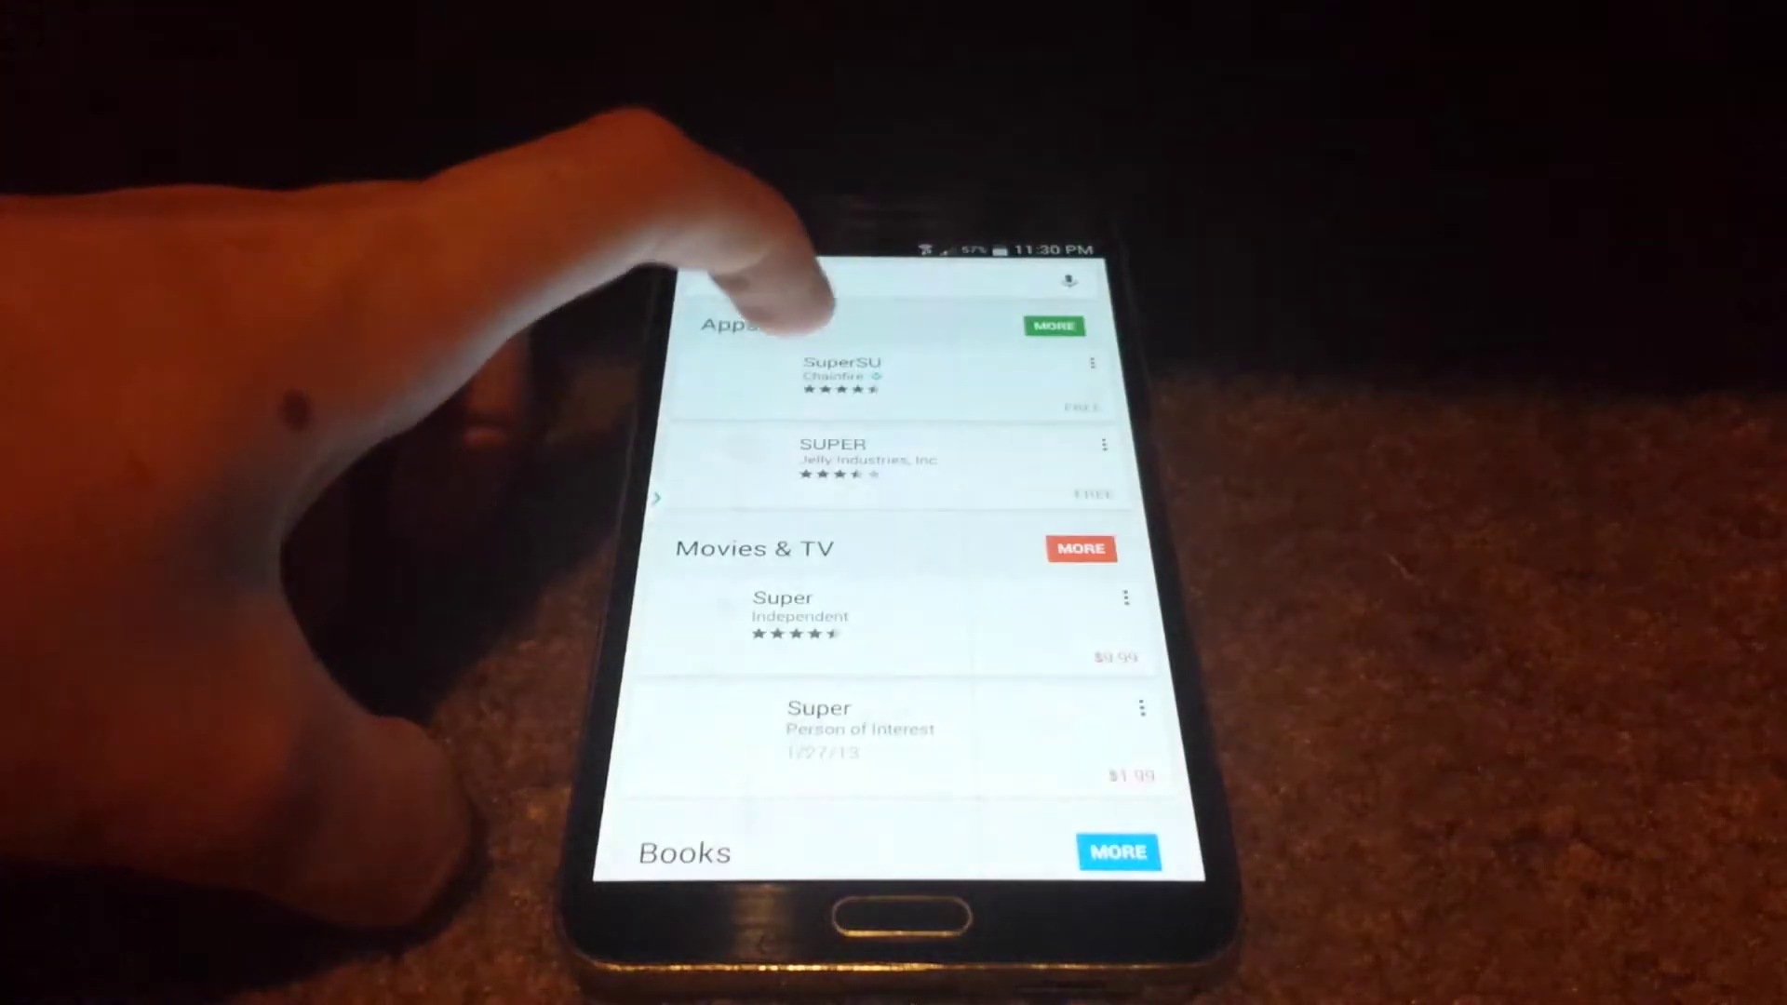
click(759, 377)
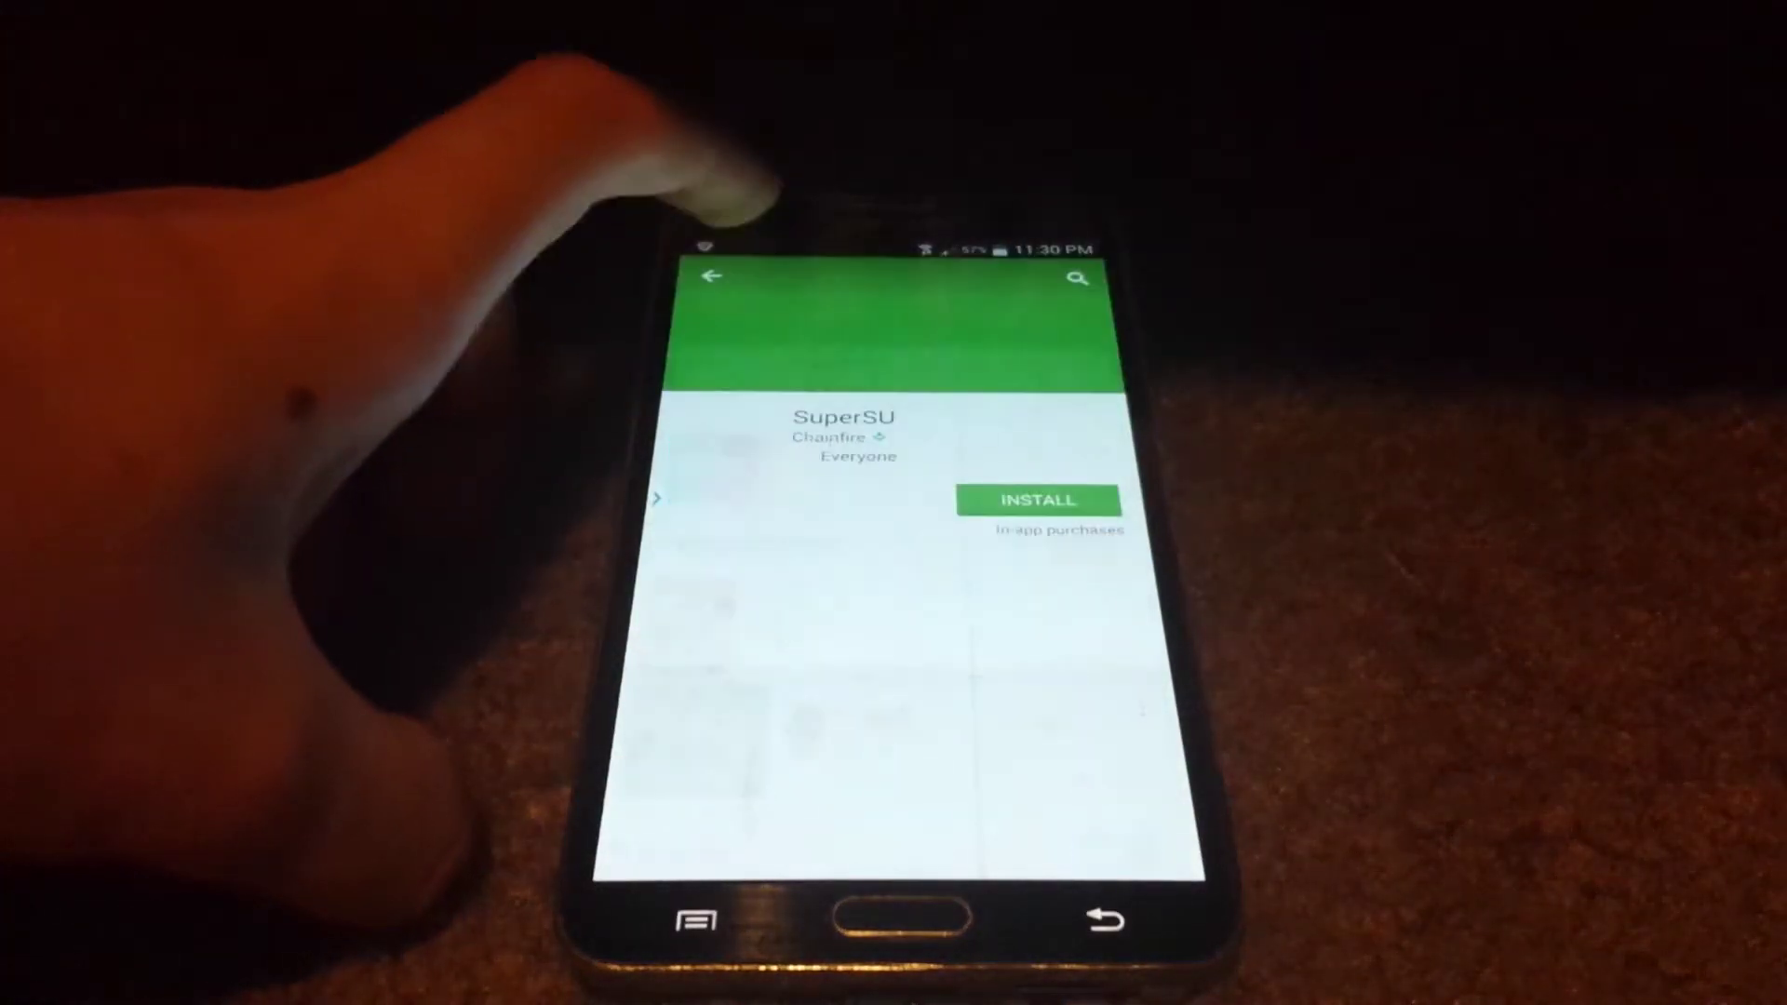
click(1038, 501)
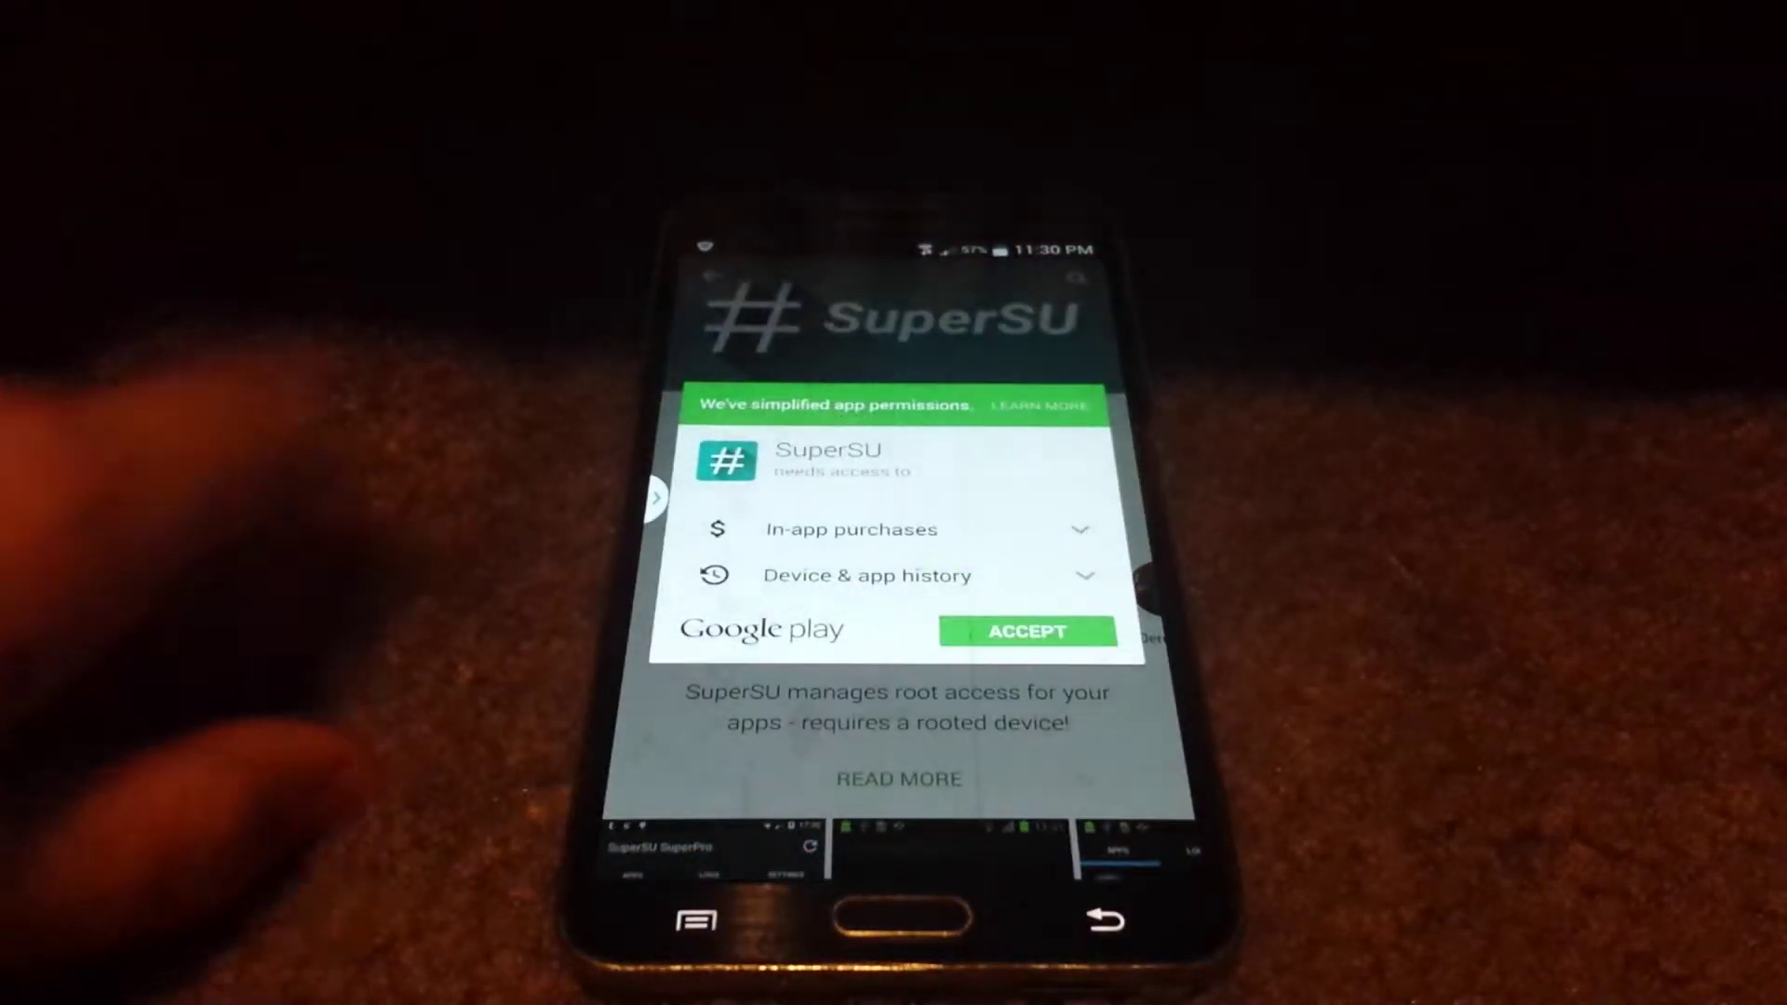
Accept SuperSU's permissions, update the SU binary with Normal install, and agree to disable KNOX
click(1026, 632)
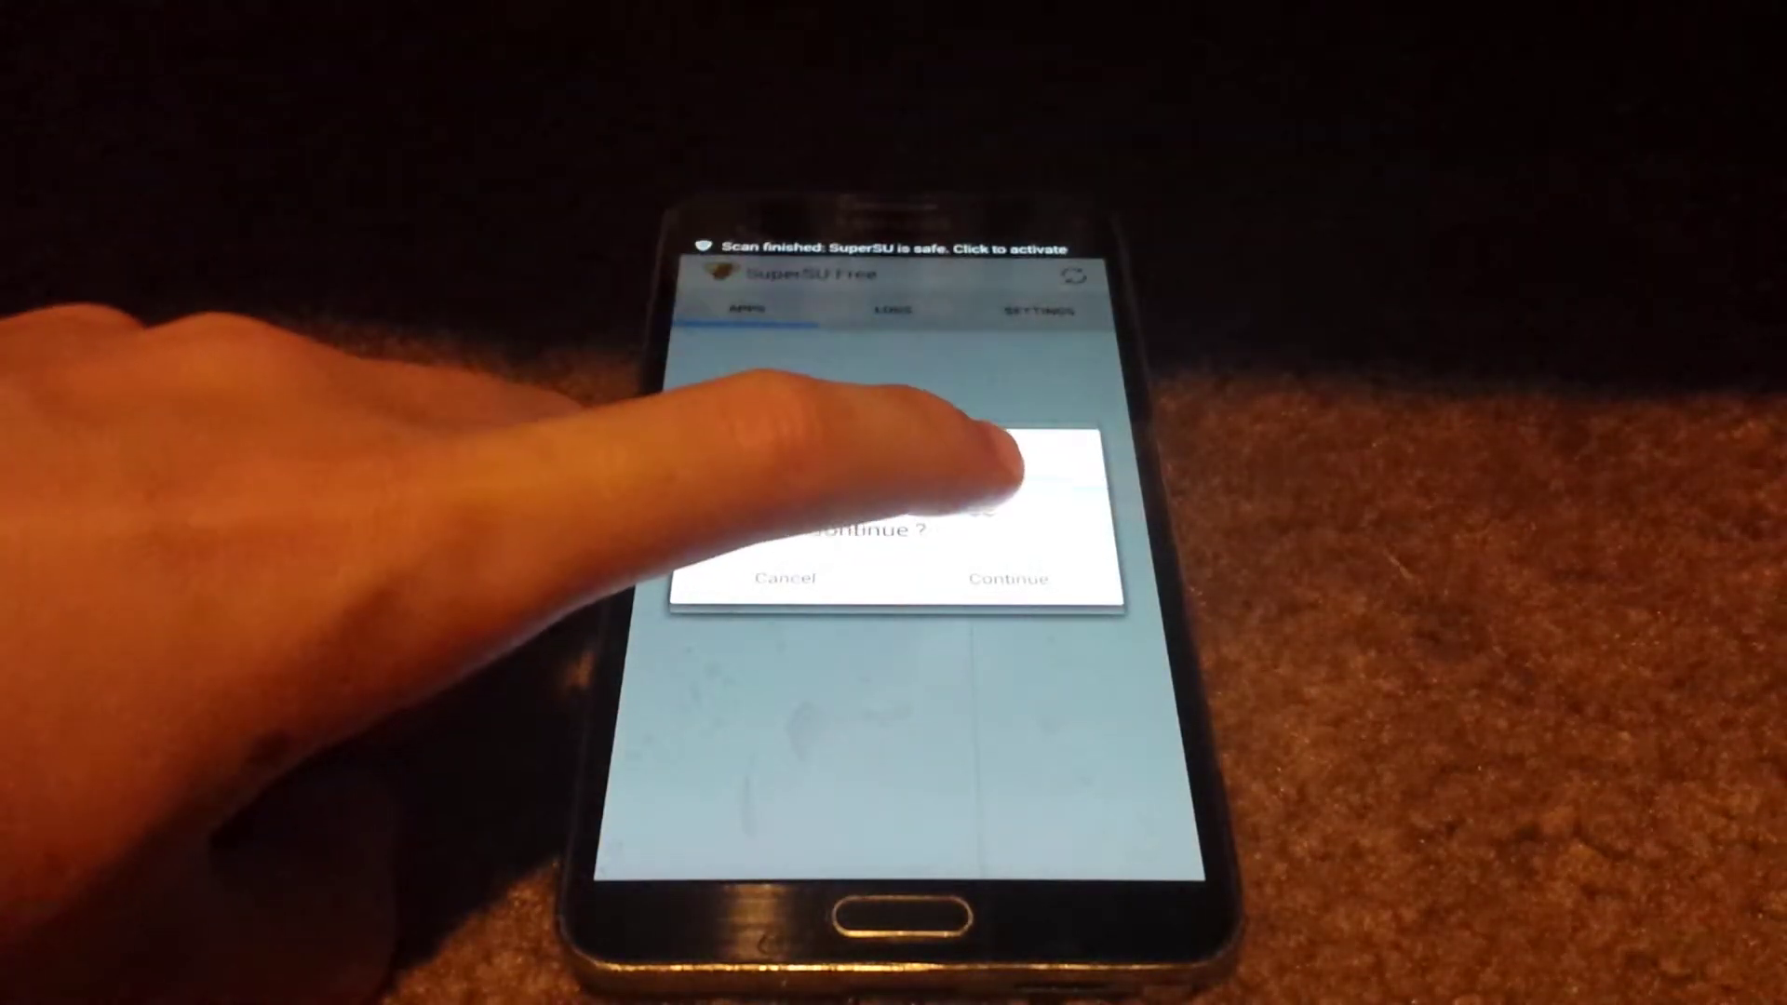
click(1009, 578)
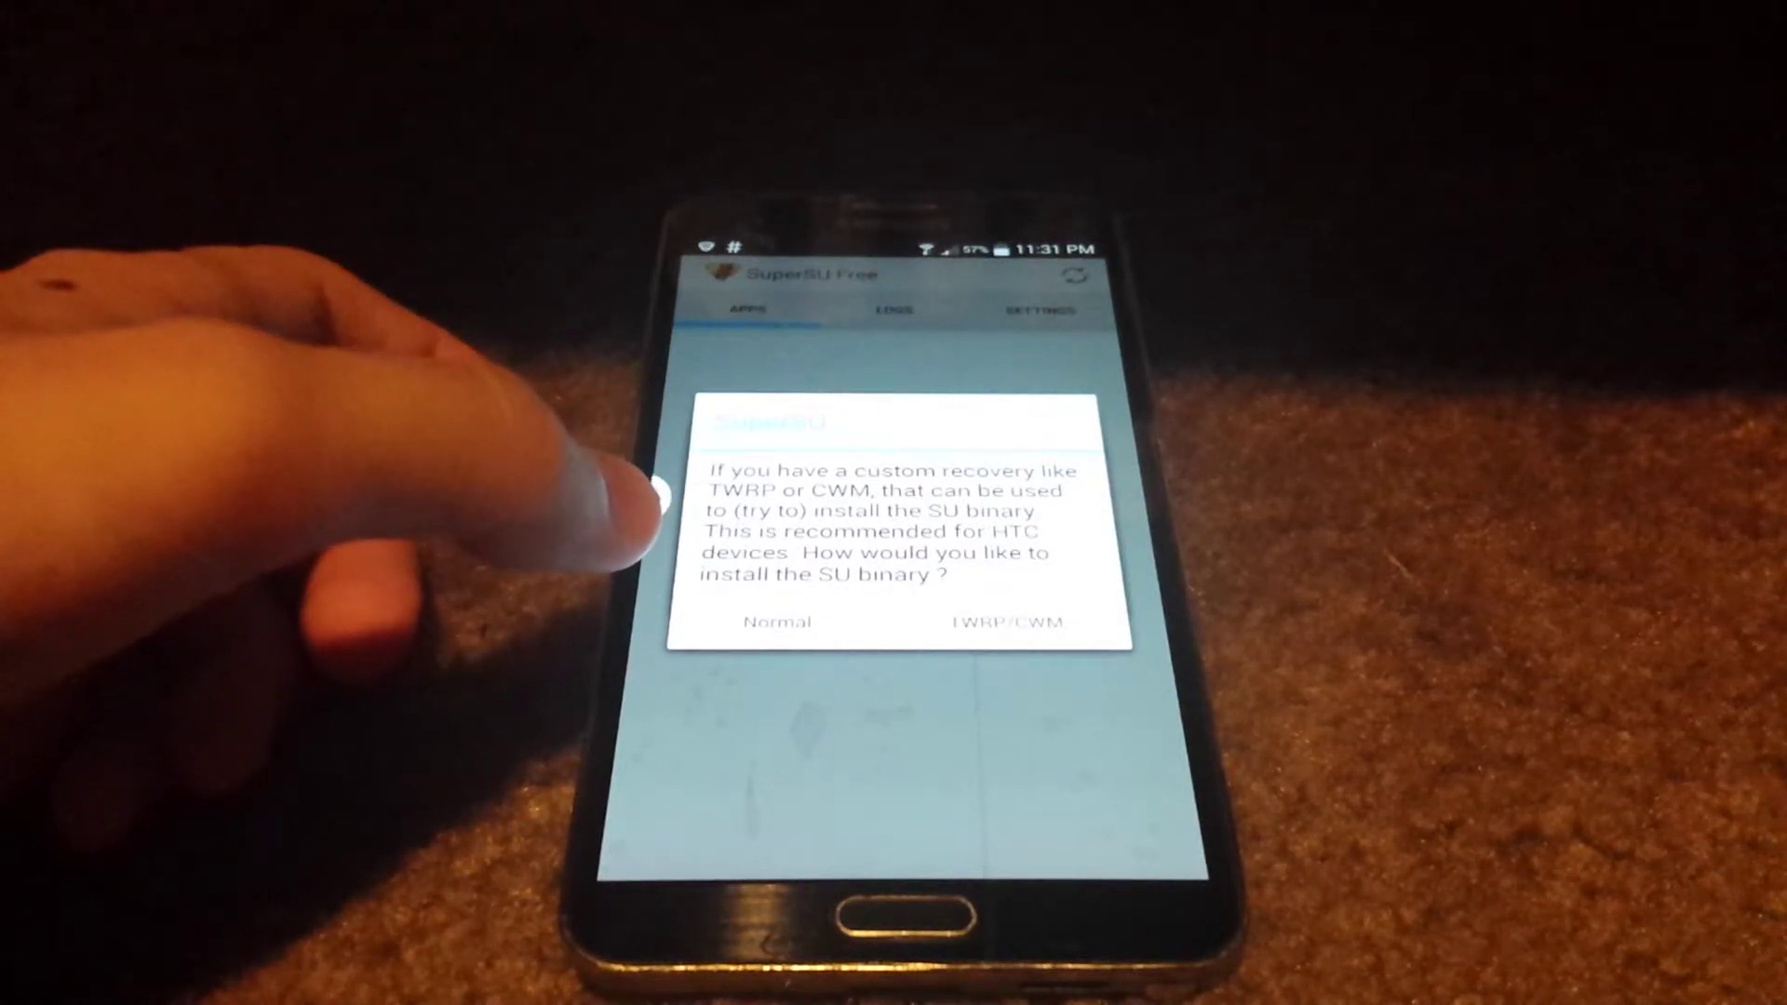
click(776, 622)
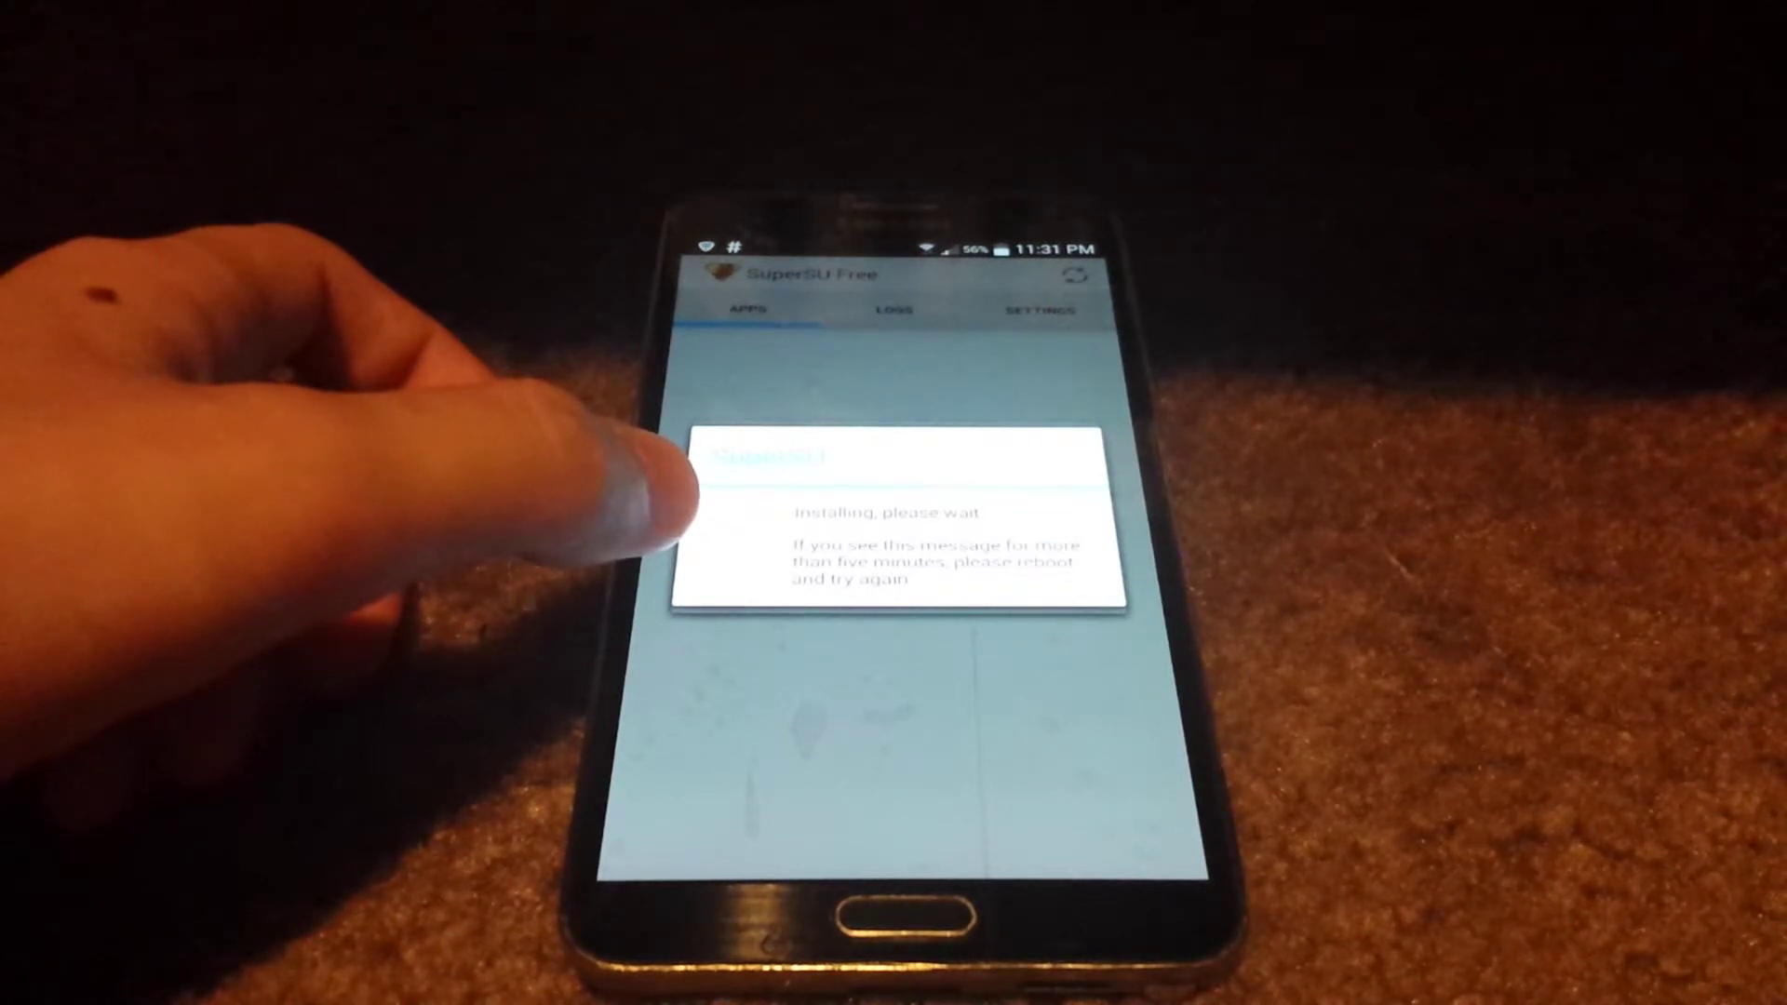
click(684, 489)
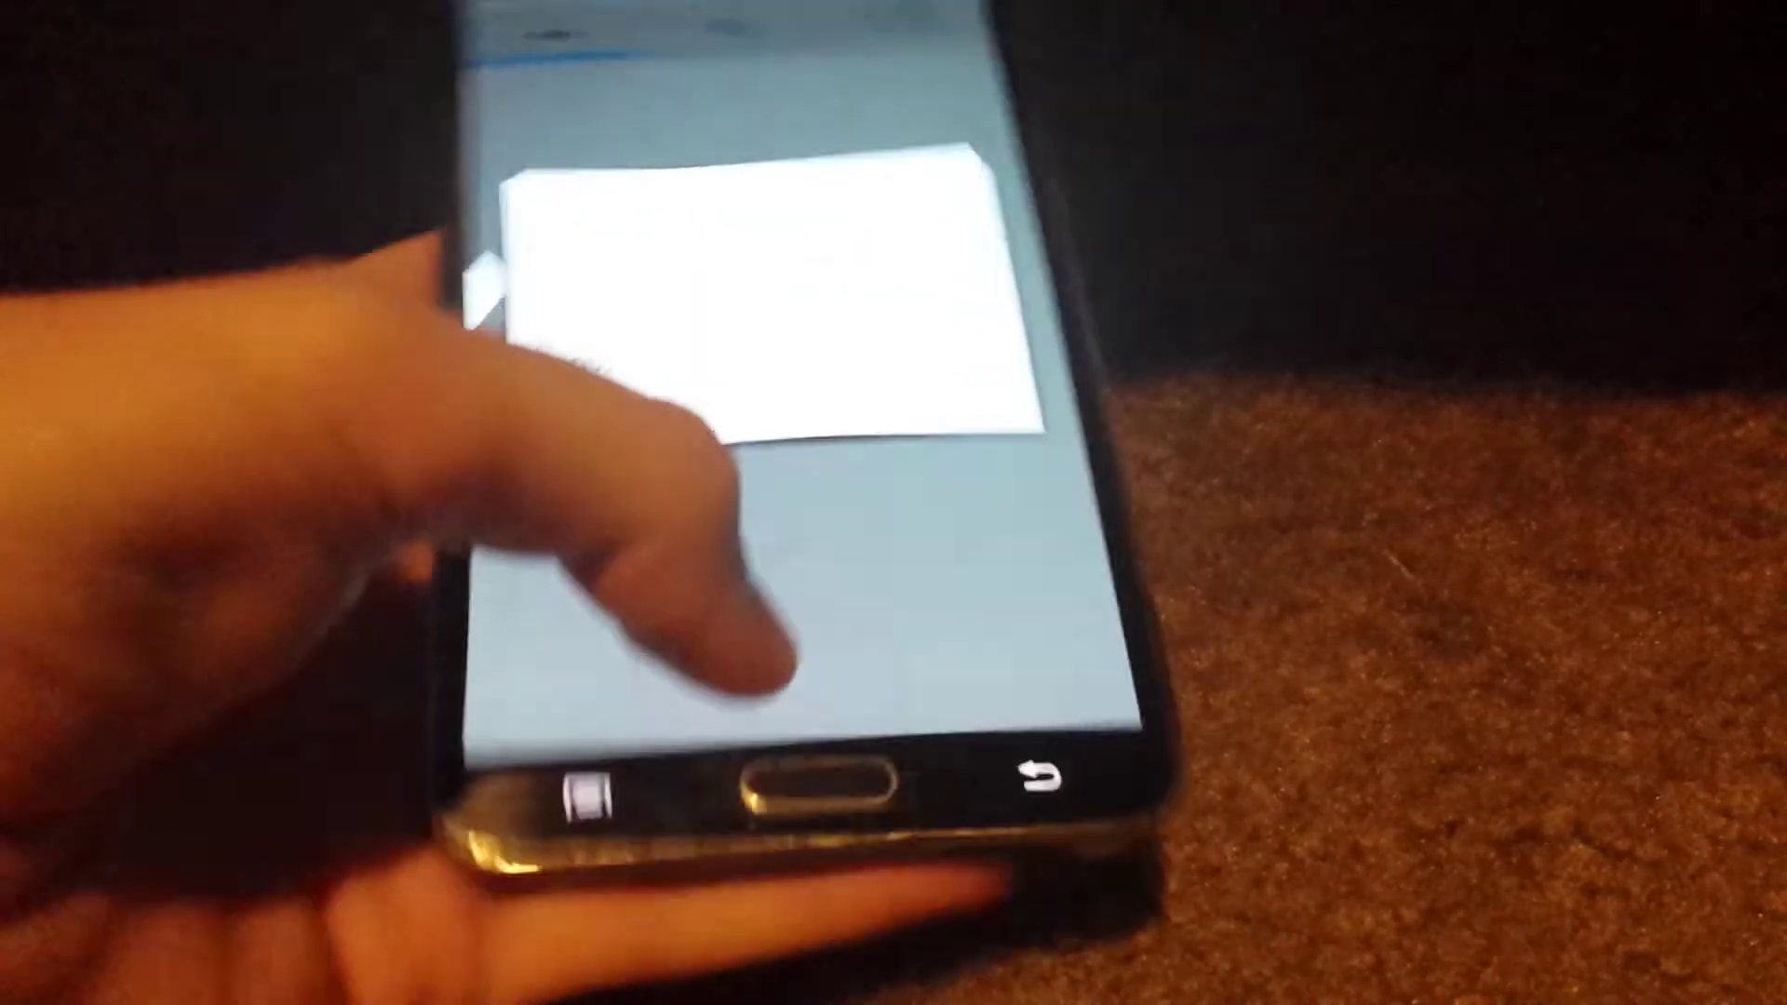
click(755, 405)
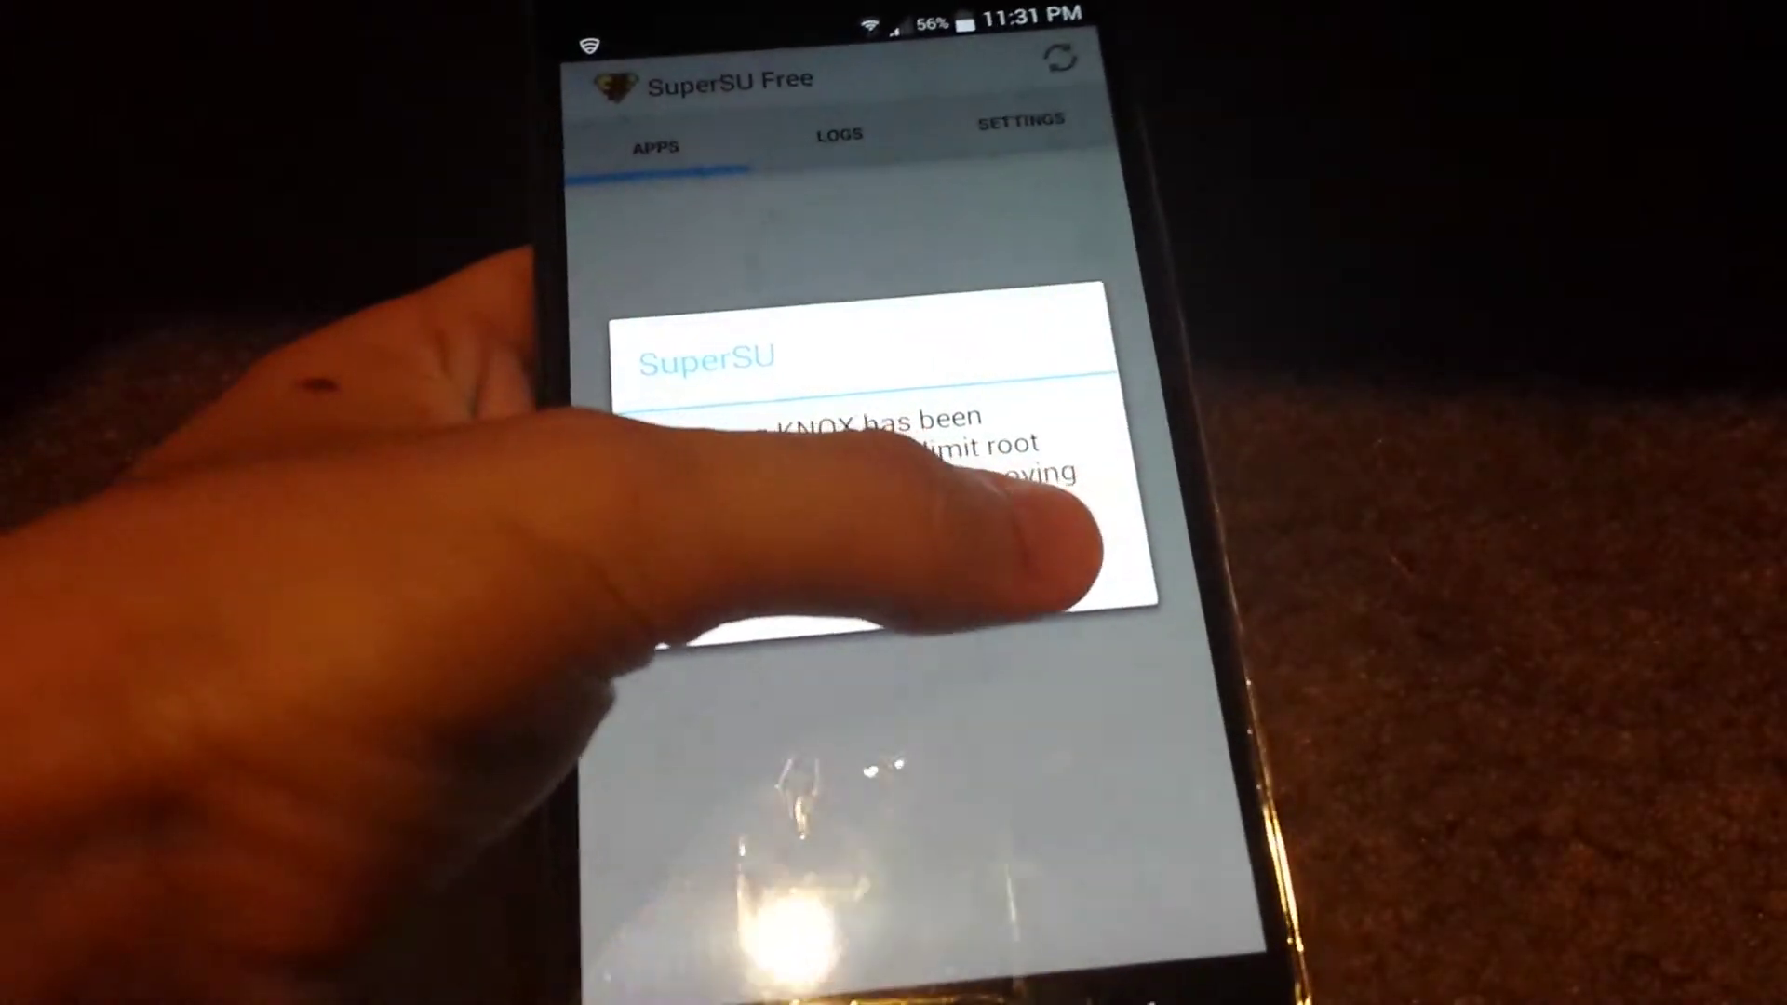
click(1088, 577)
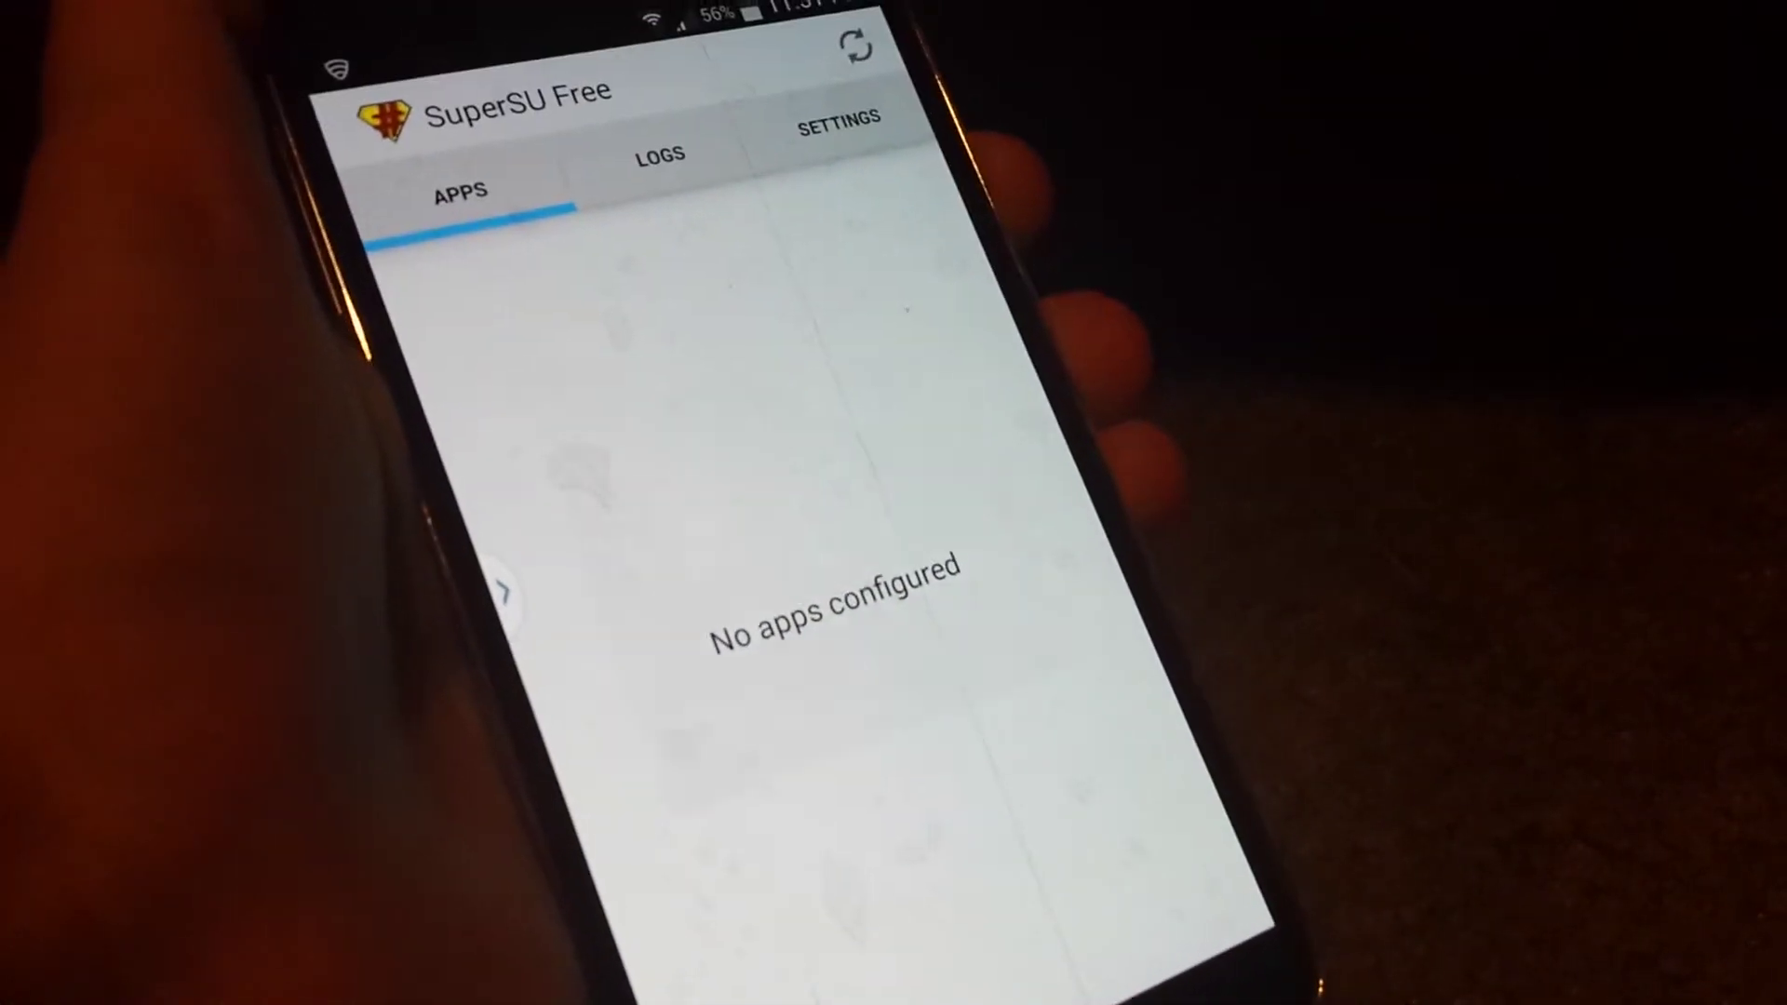
Restart the phone from the power-key menu
key(XF86PowerOff)
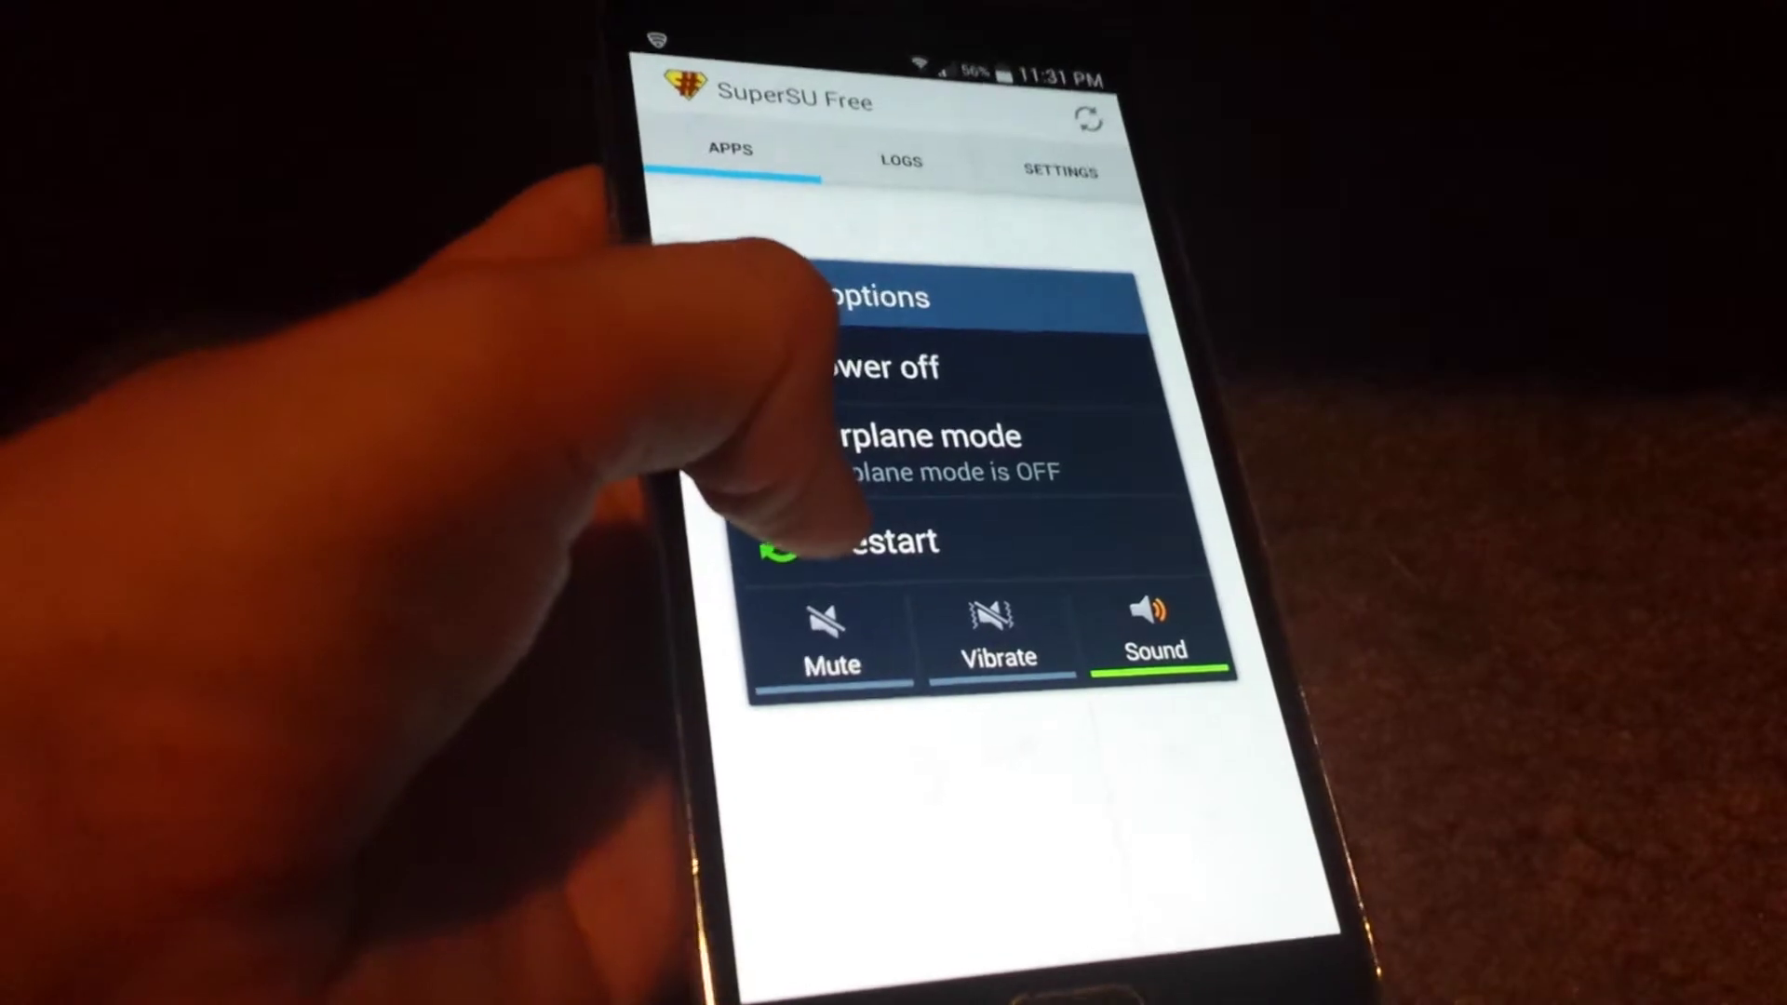
click(838, 549)
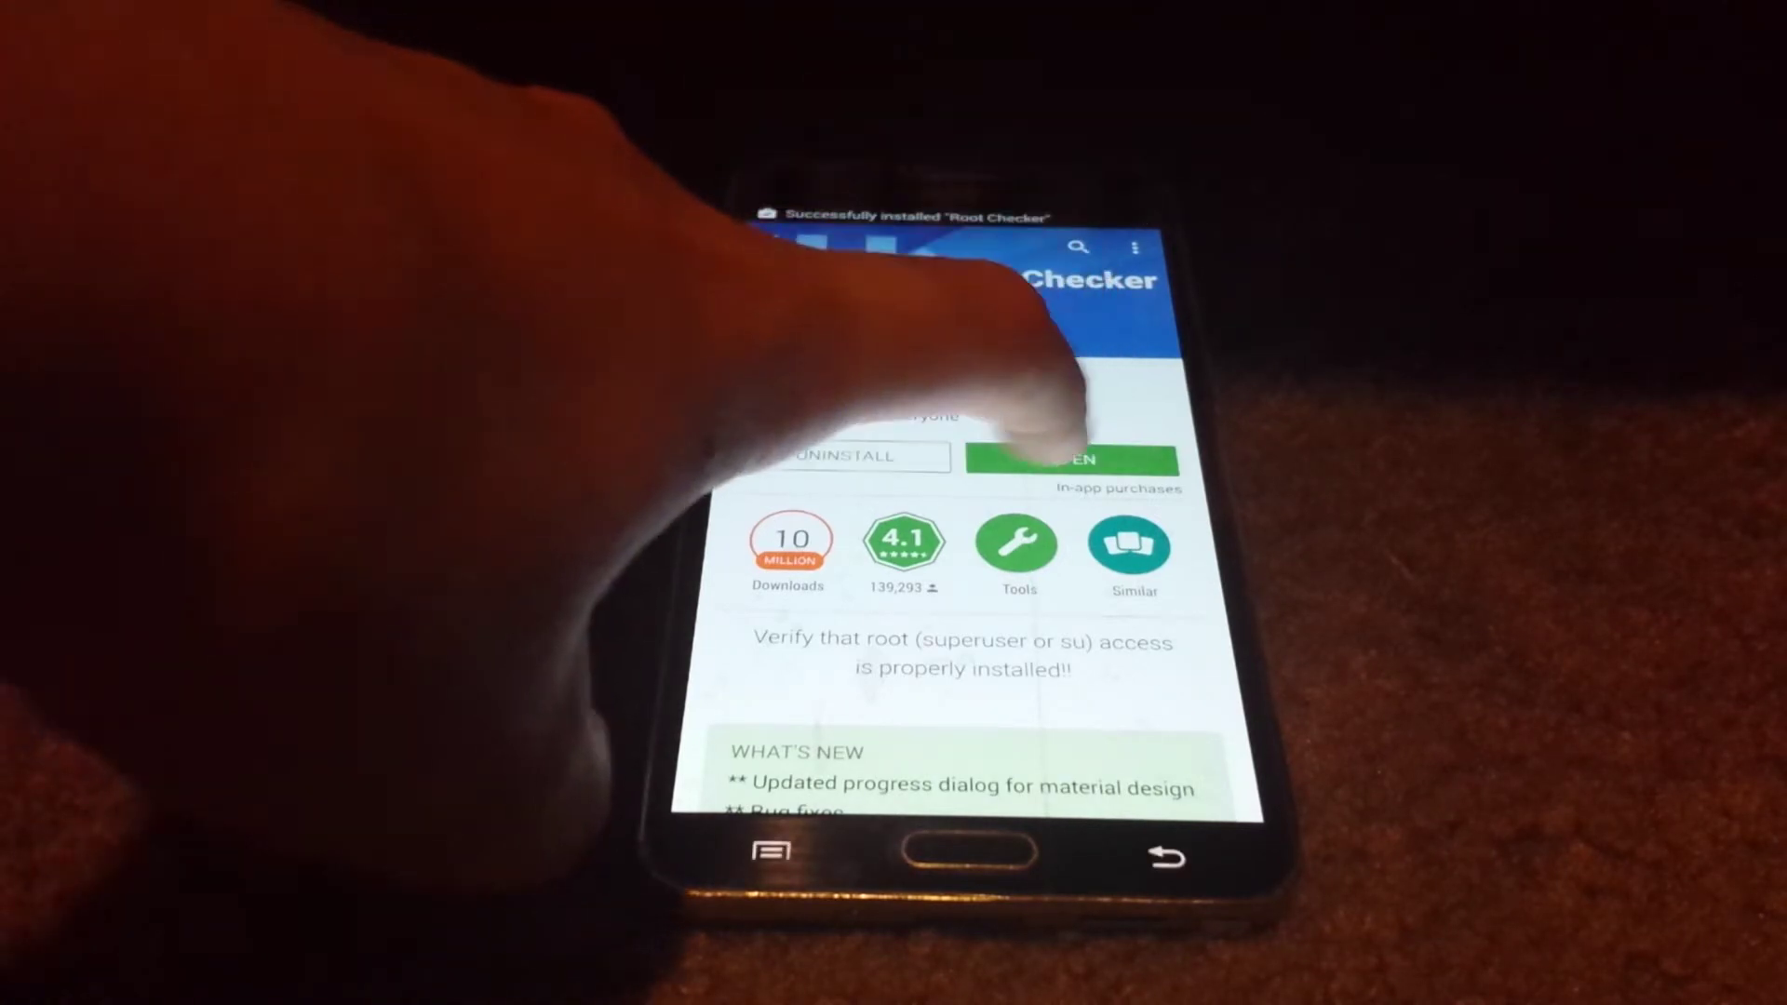
Launch the newly installed Root Checker from its Play Store page
click(1071, 459)
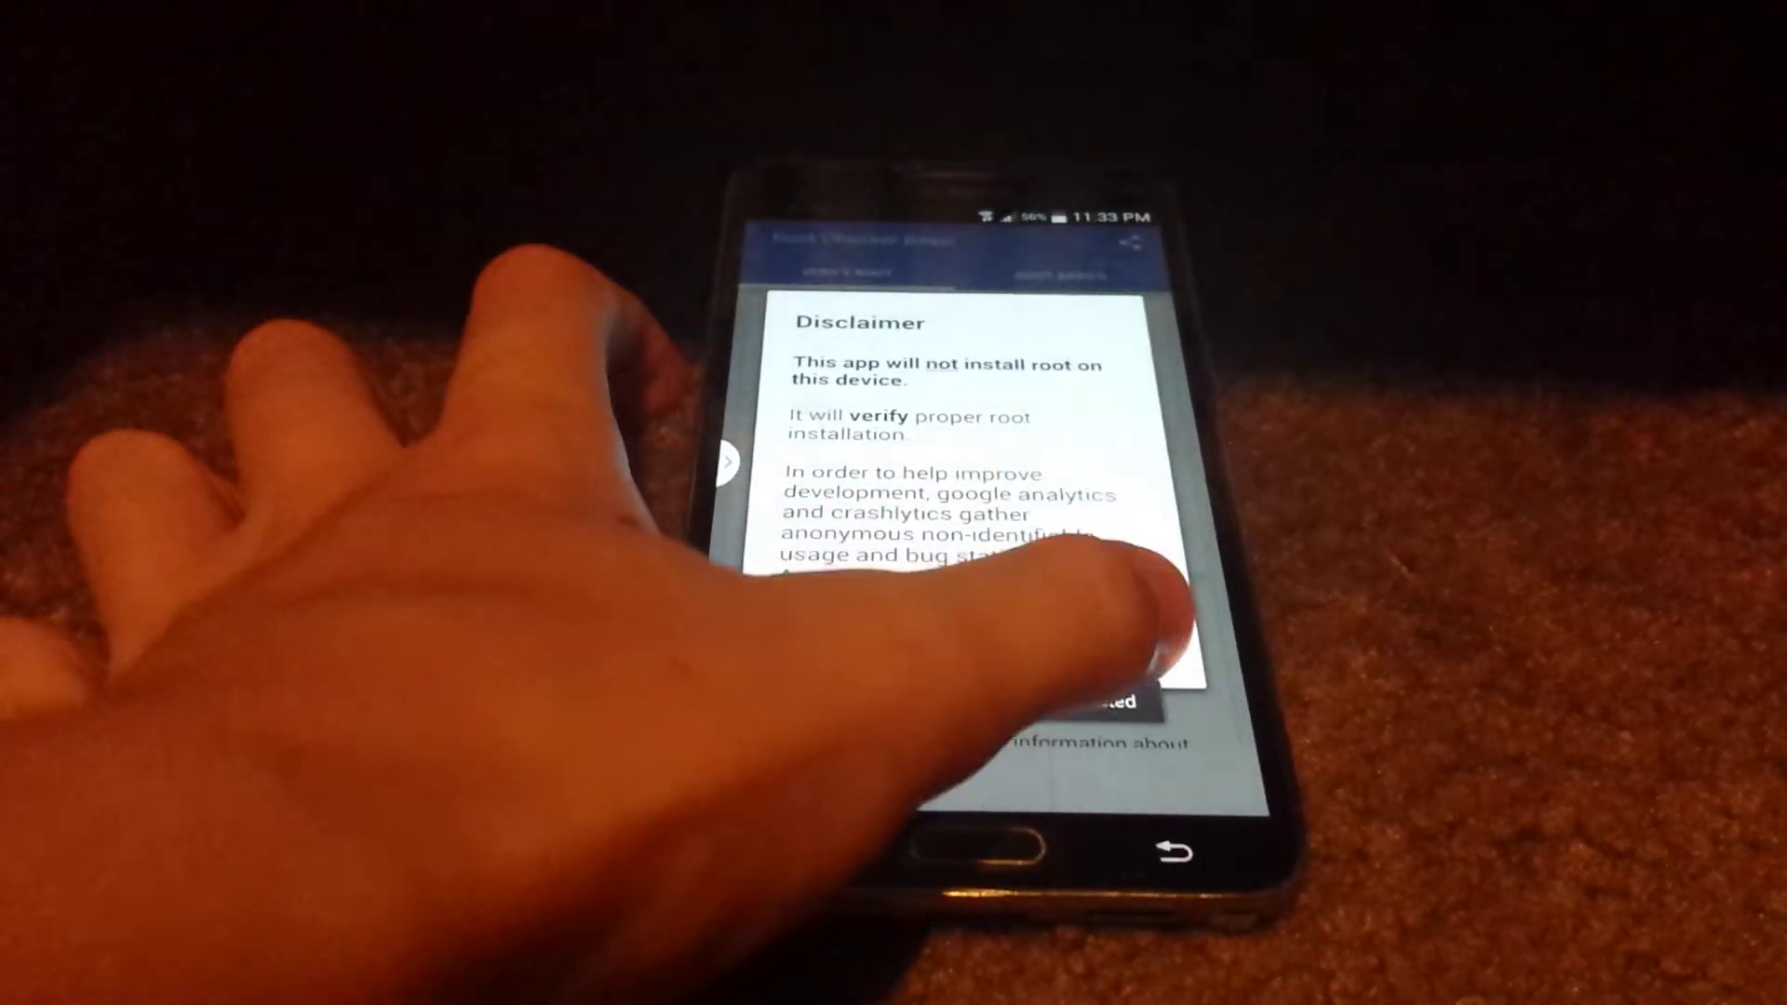
Agree to Root Checker's disclaimer, dismiss the welcome, verify root, then return home
click(1128, 648)
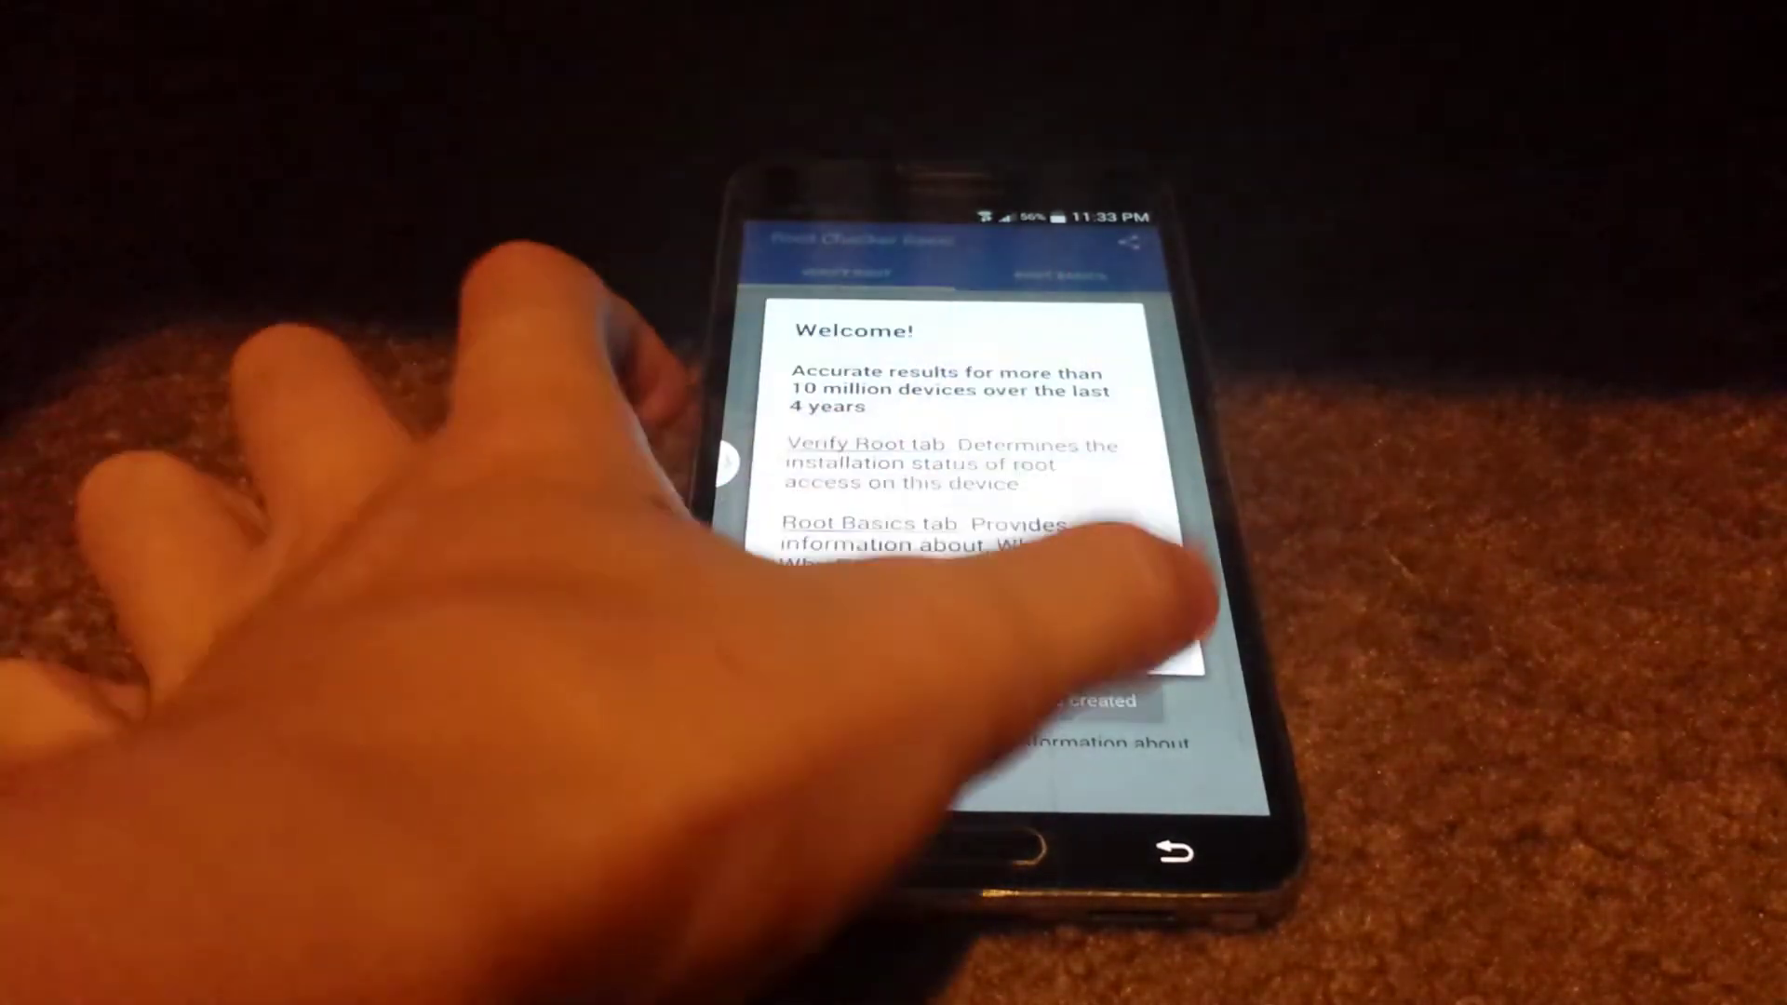
click(1136, 644)
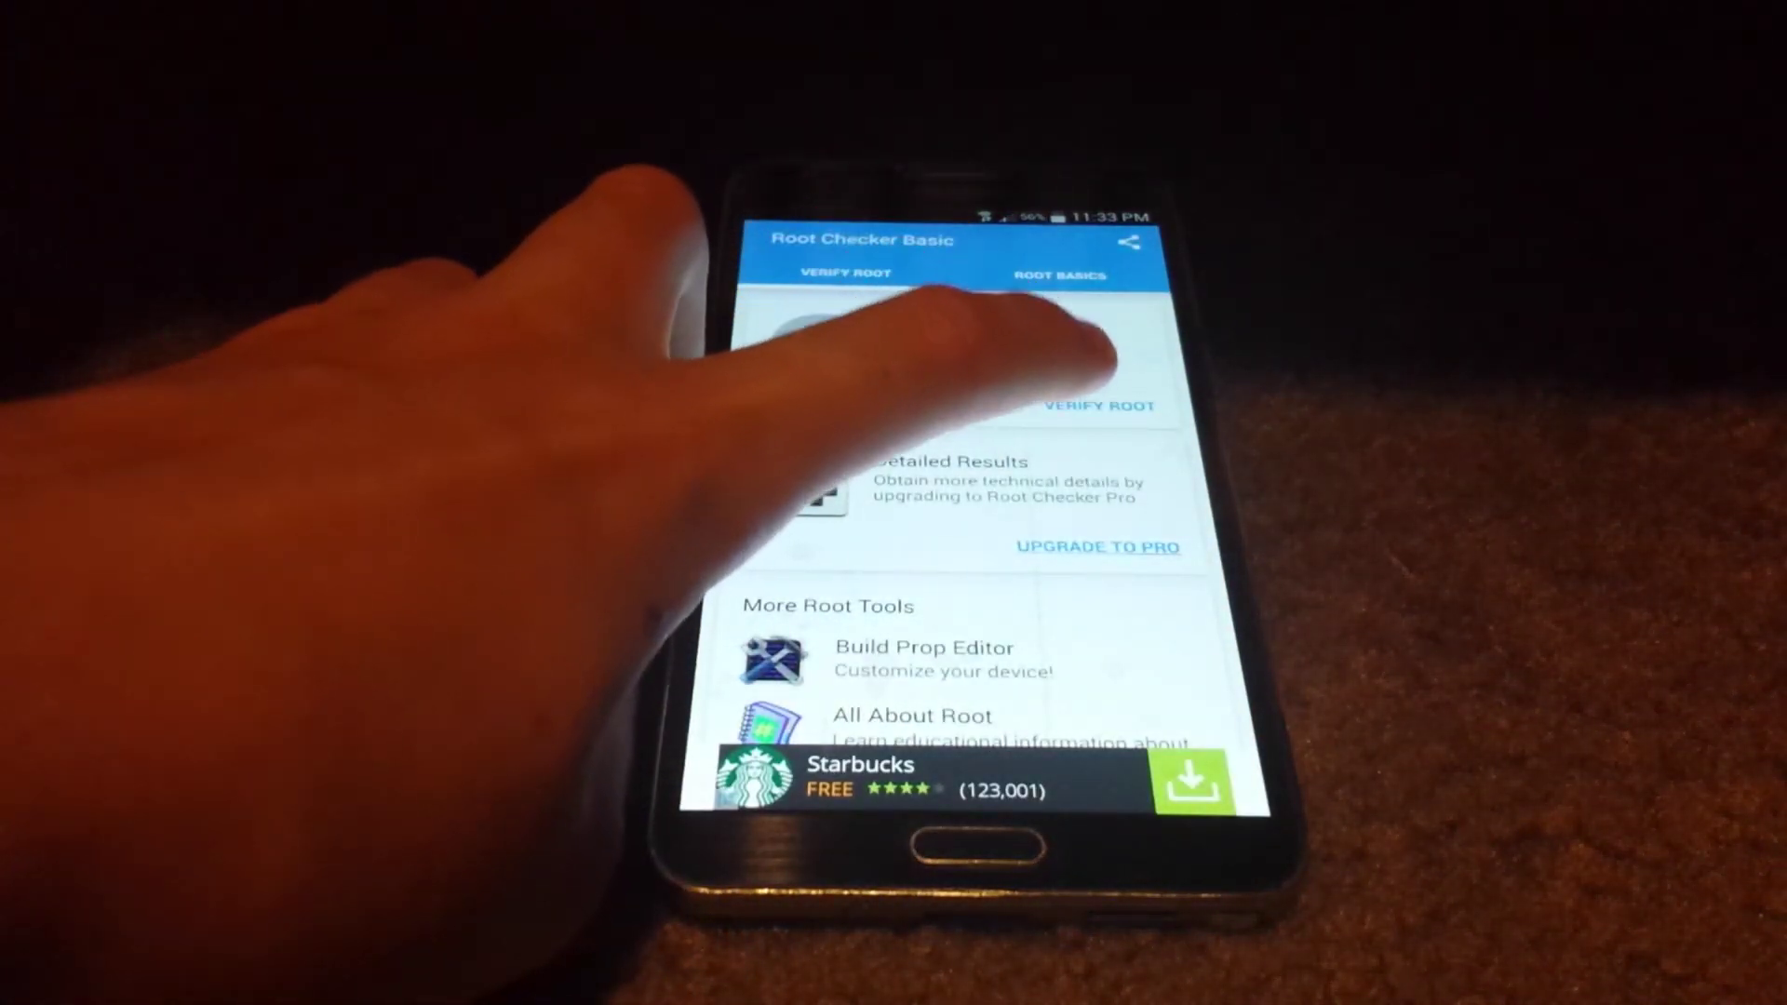
click(1100, 403)
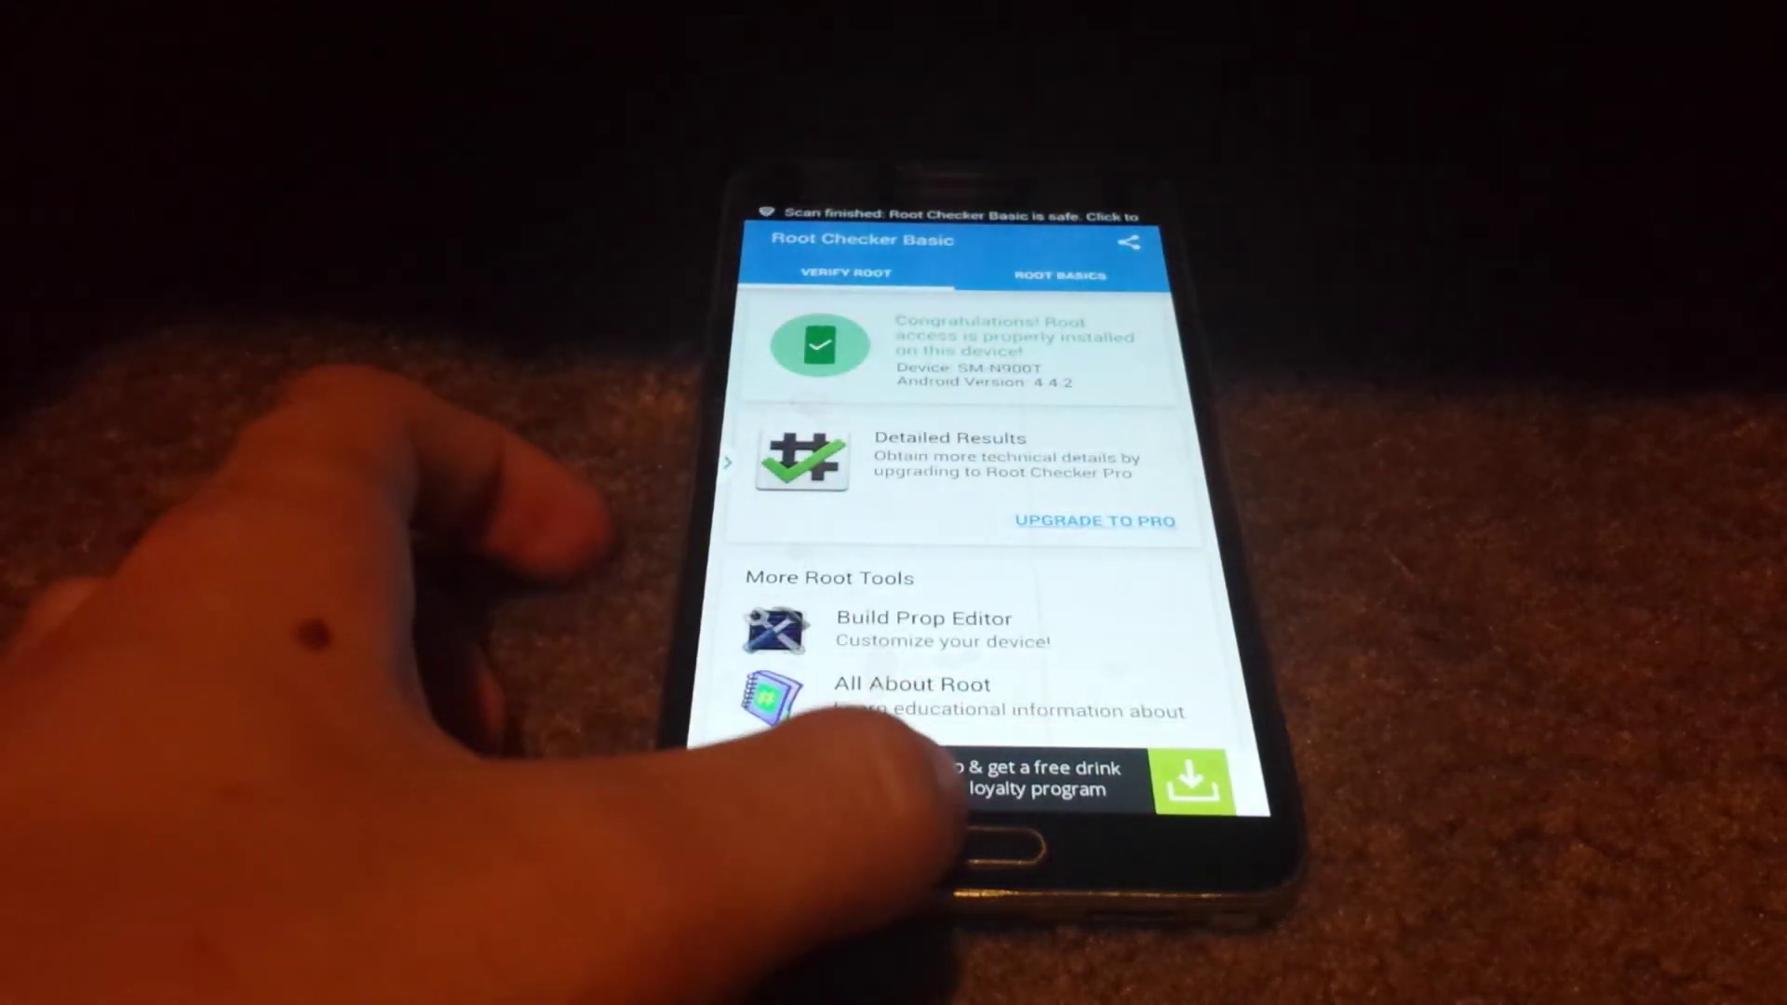
click(998, 848)
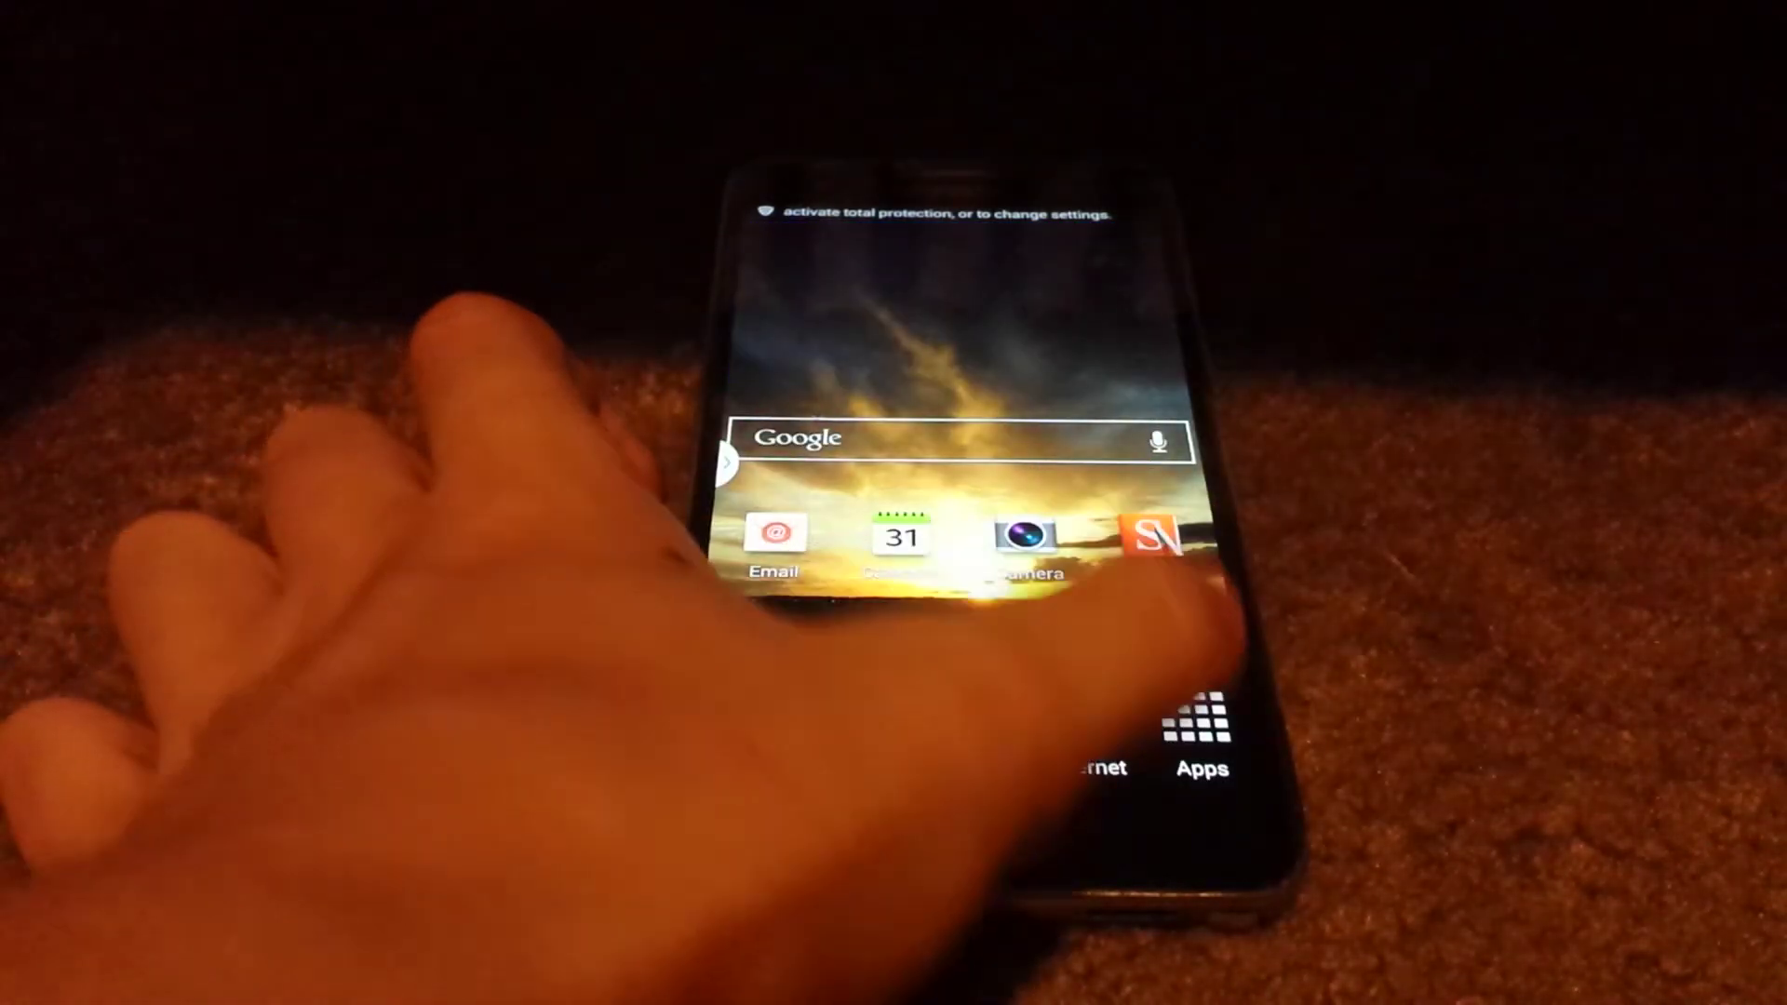
Launch SuperSU from the app drawer and move past its APPS list to SETTINGS
click(1197, 719)
drag(1062, 460, 670, 462)
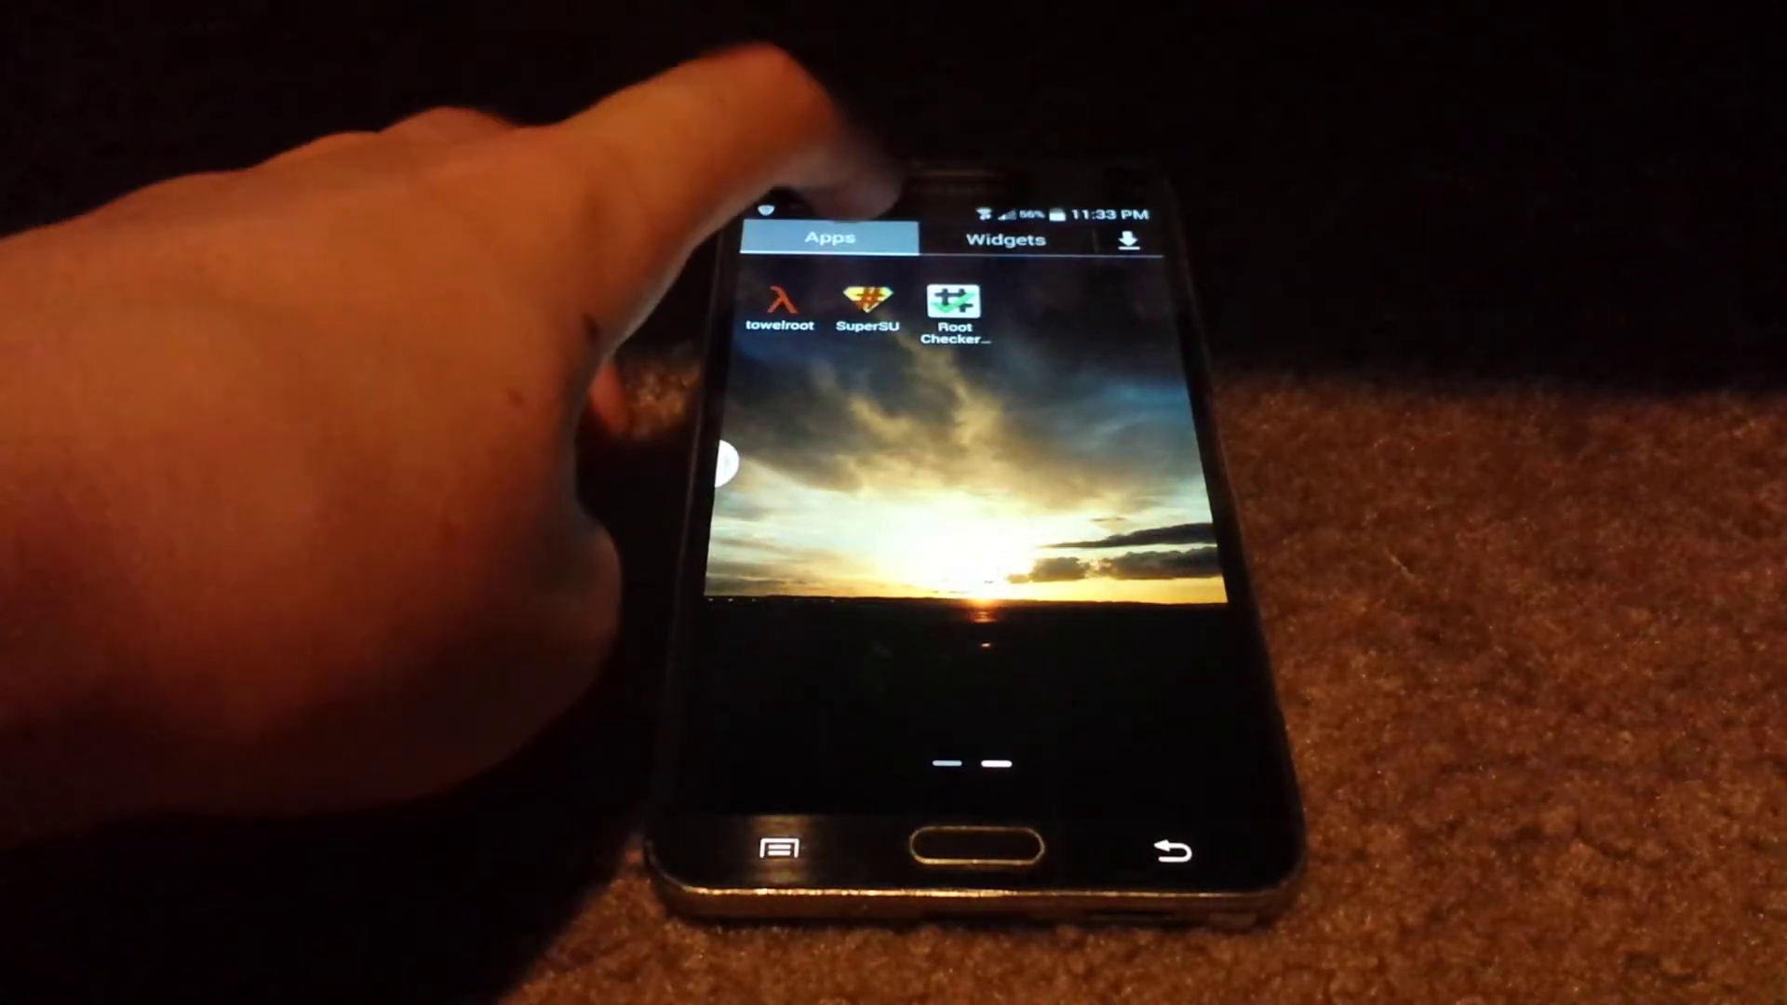
click(868, 300)
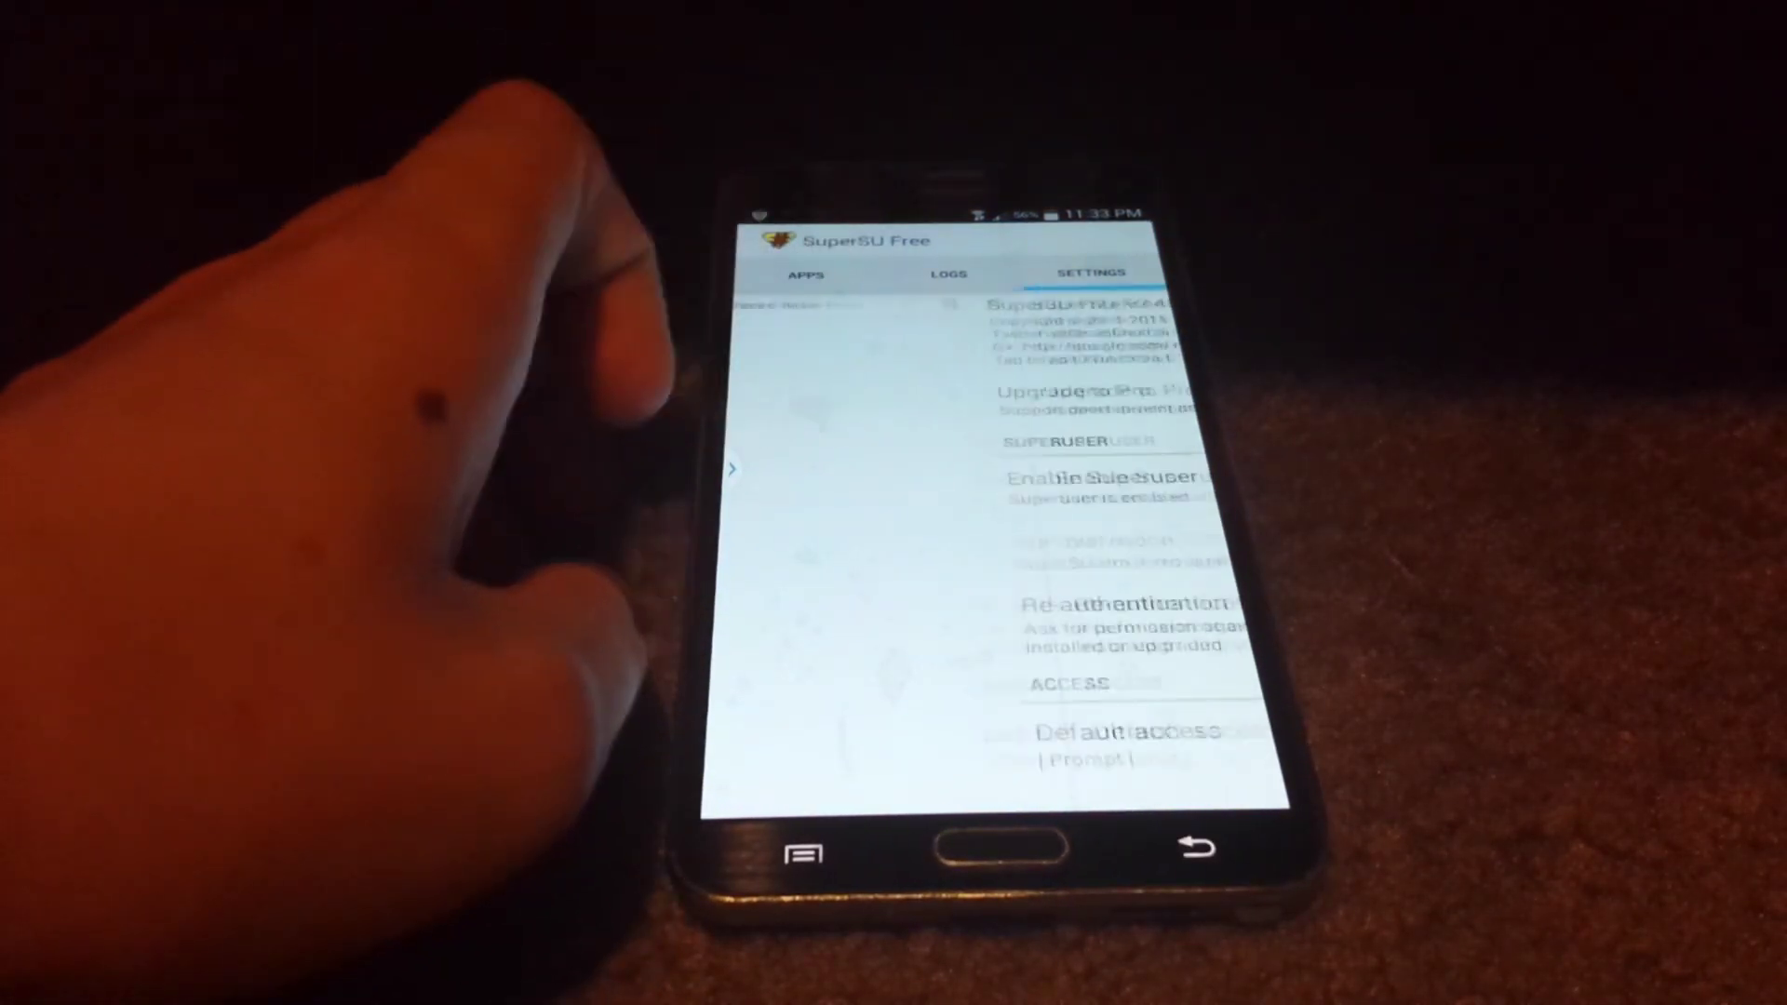
mouse_move(782, 488)
mouse_down()
mouse_move(1075, 499)
mouse_move(782, 488)
mouse_up()
drag(1061, 488, 782, 488)
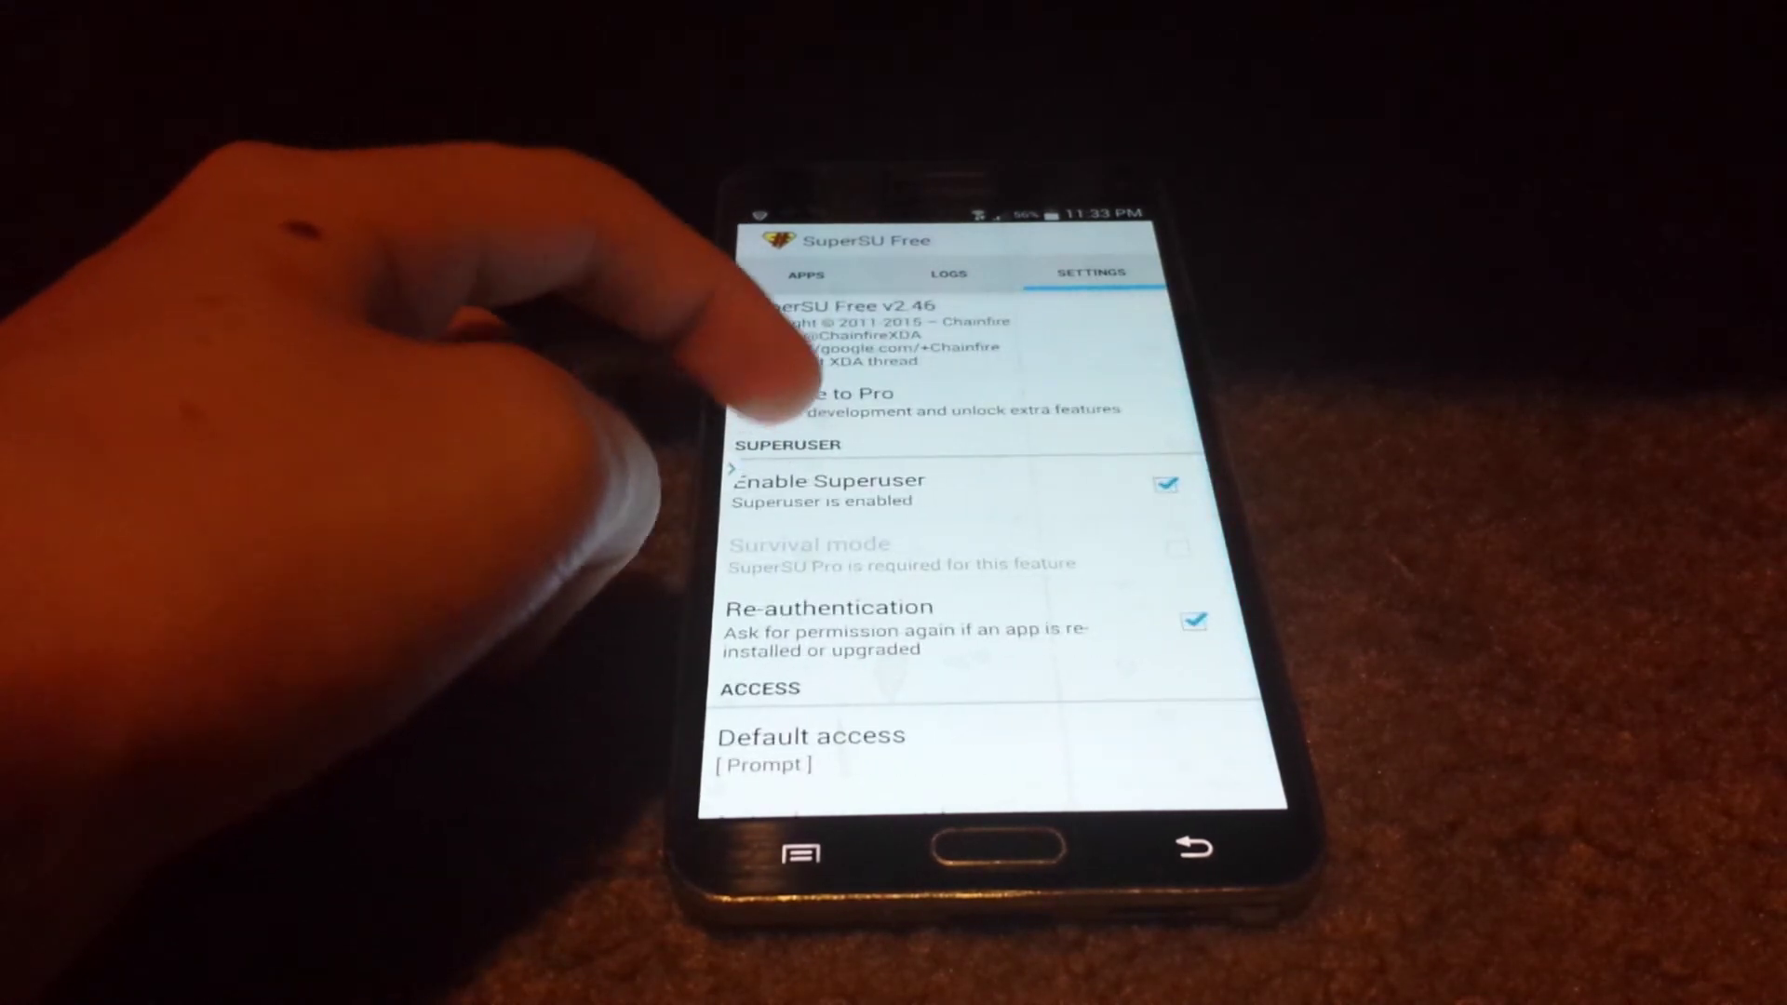
scroll(761, 349, down, 5)
scroll(810, 335, down, 2)
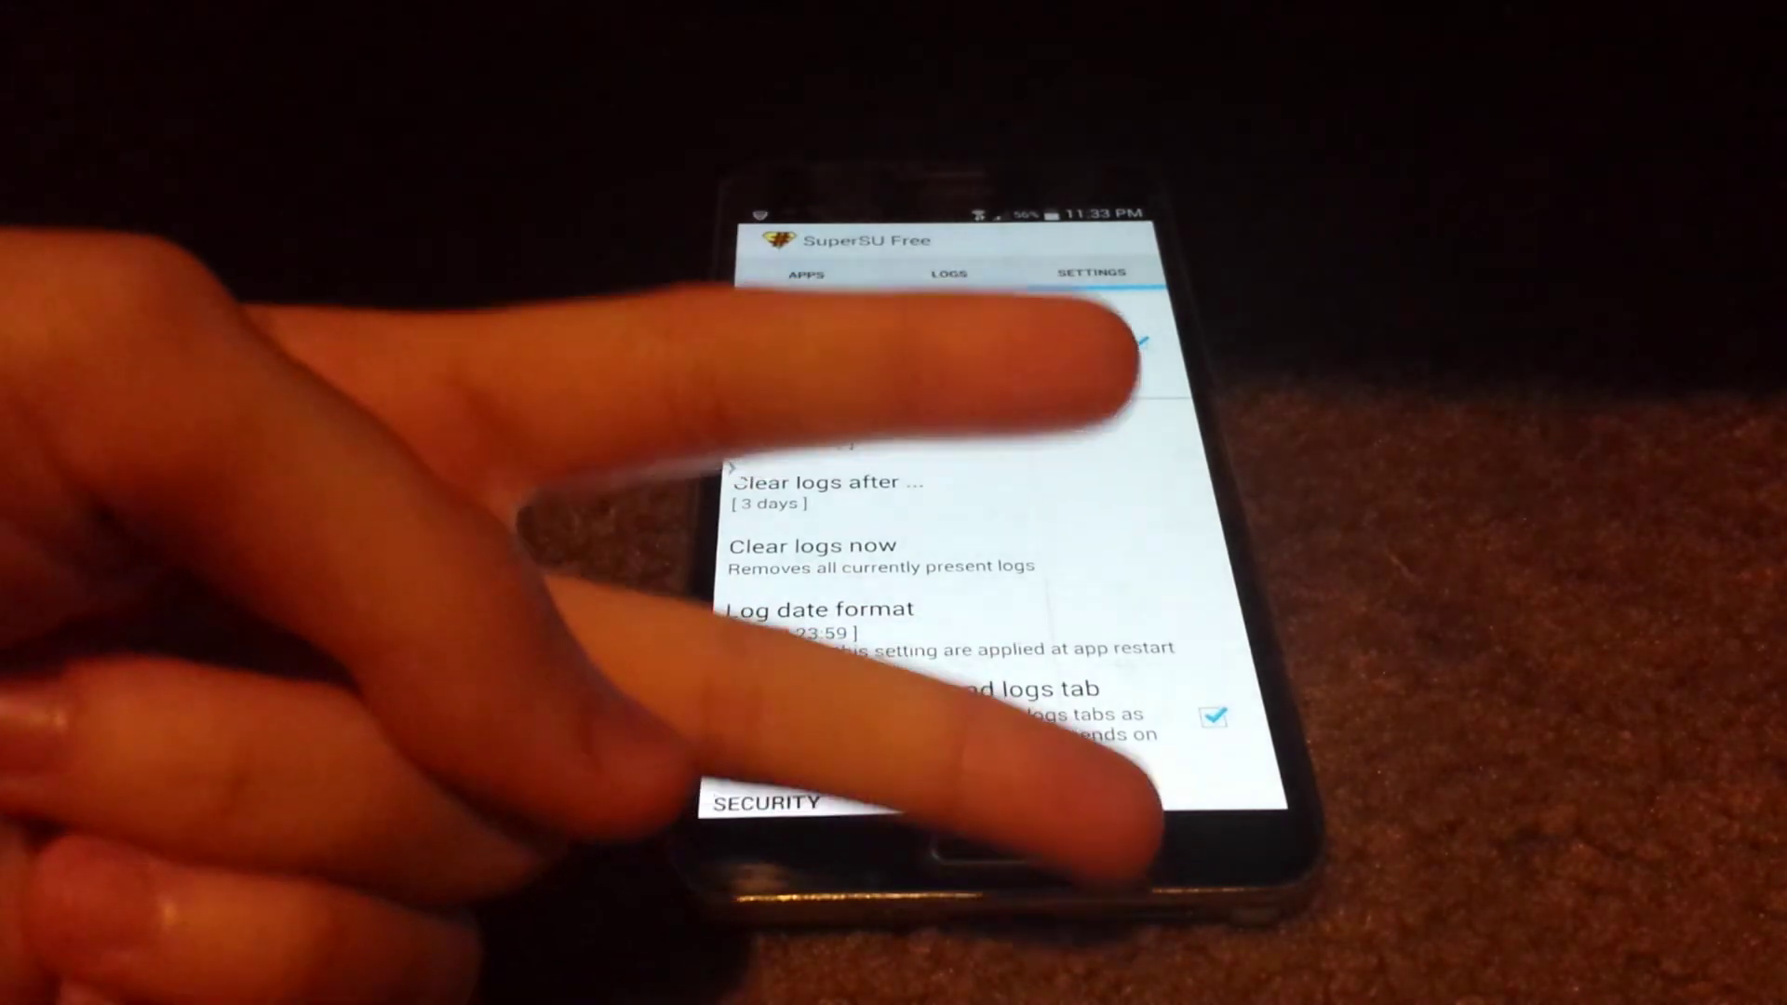
scroll(783, 406, down, 2)
scroll(811, 350, down, 1)
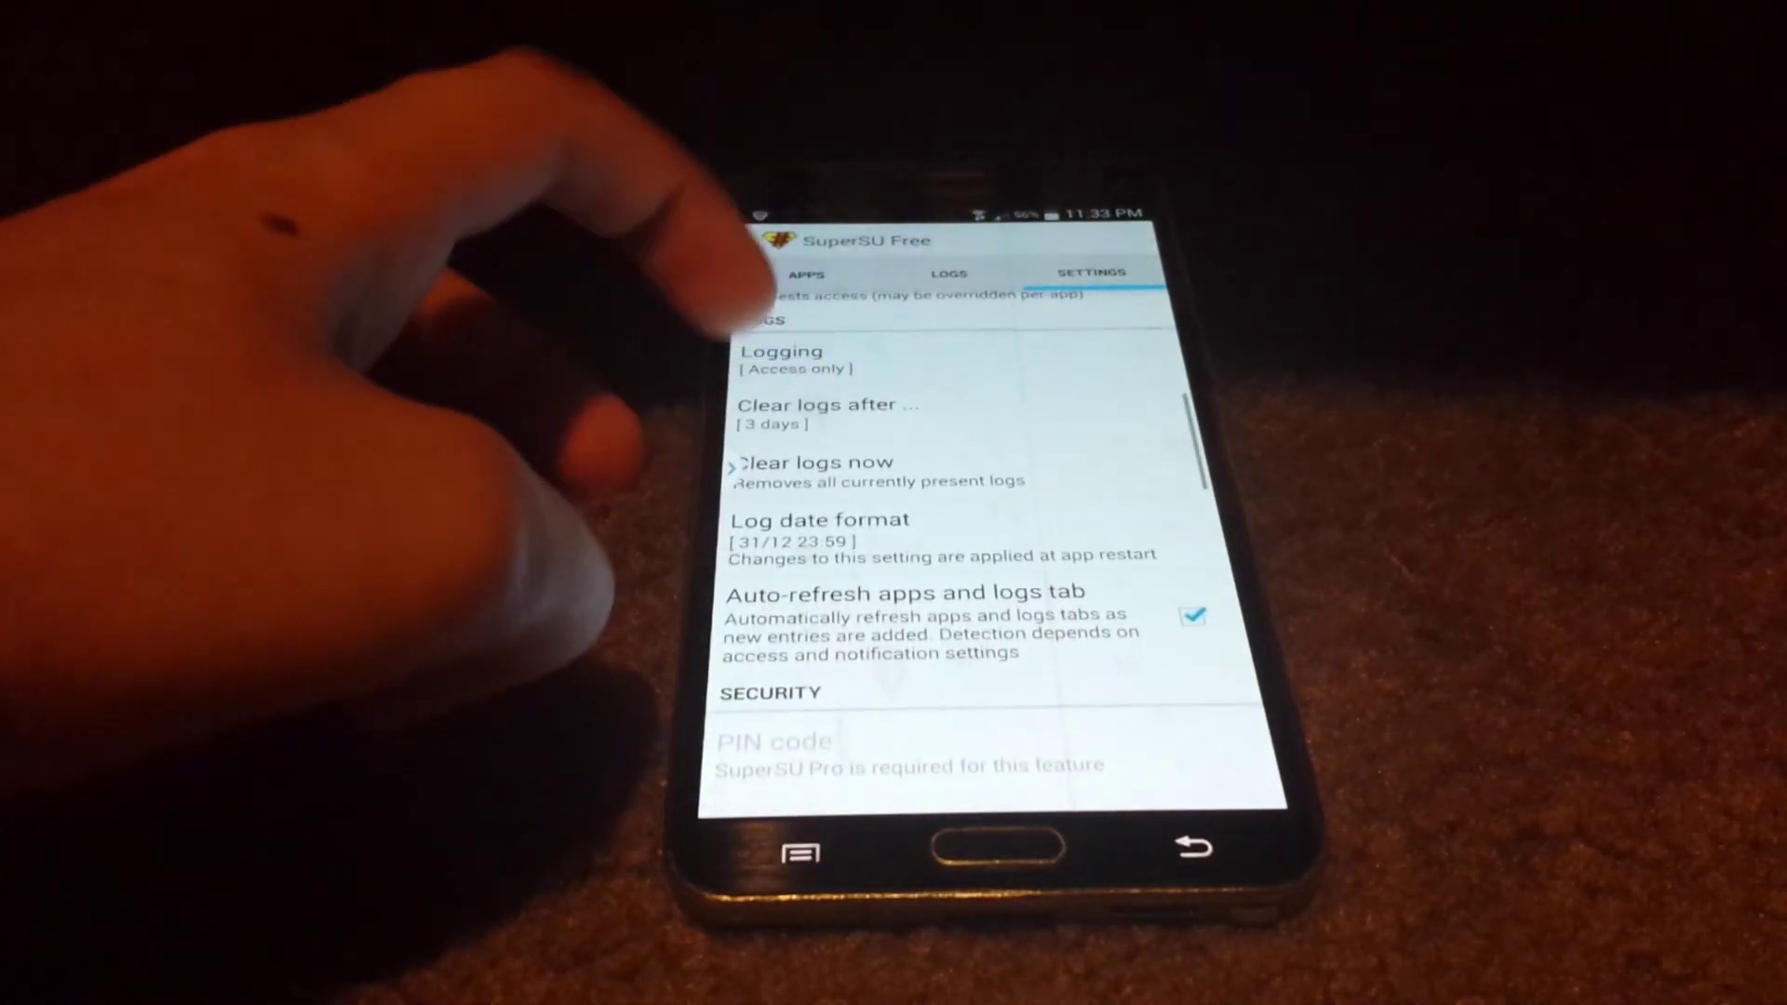